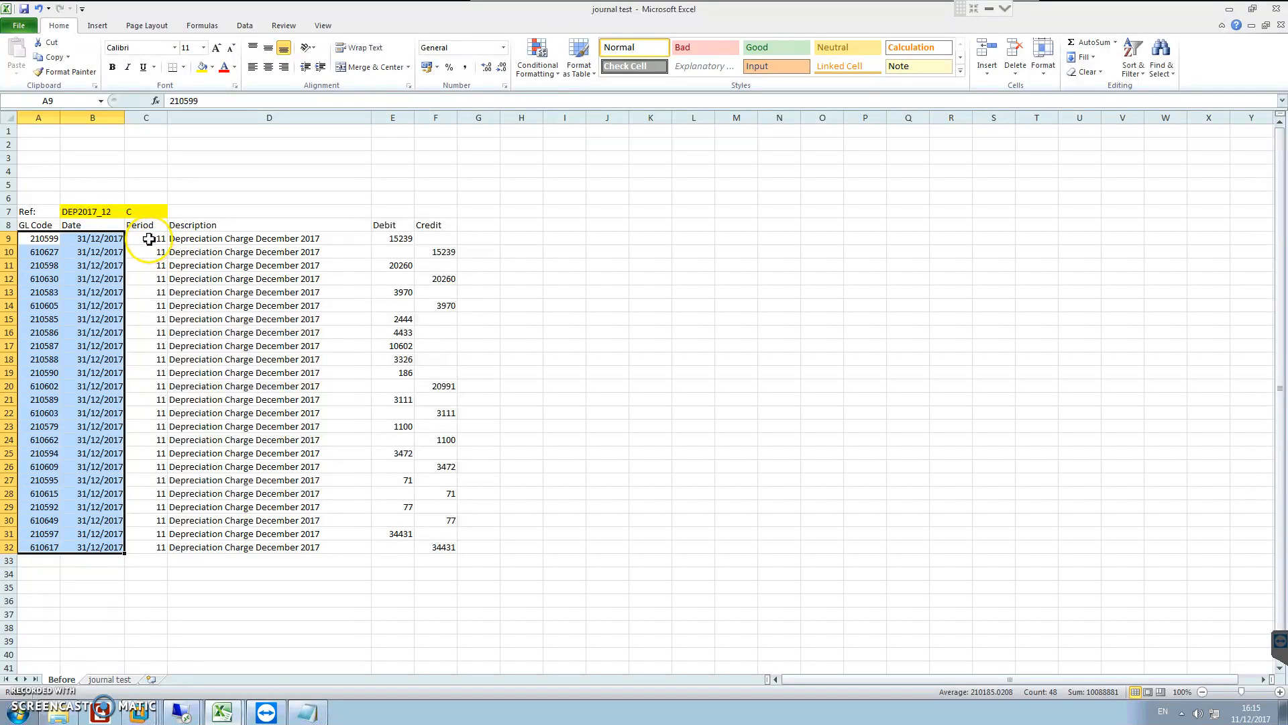
Step: Examine the source GL codes on the Before sheet and the import column headings in row 1 of the journal test sheet
click(149, 238)
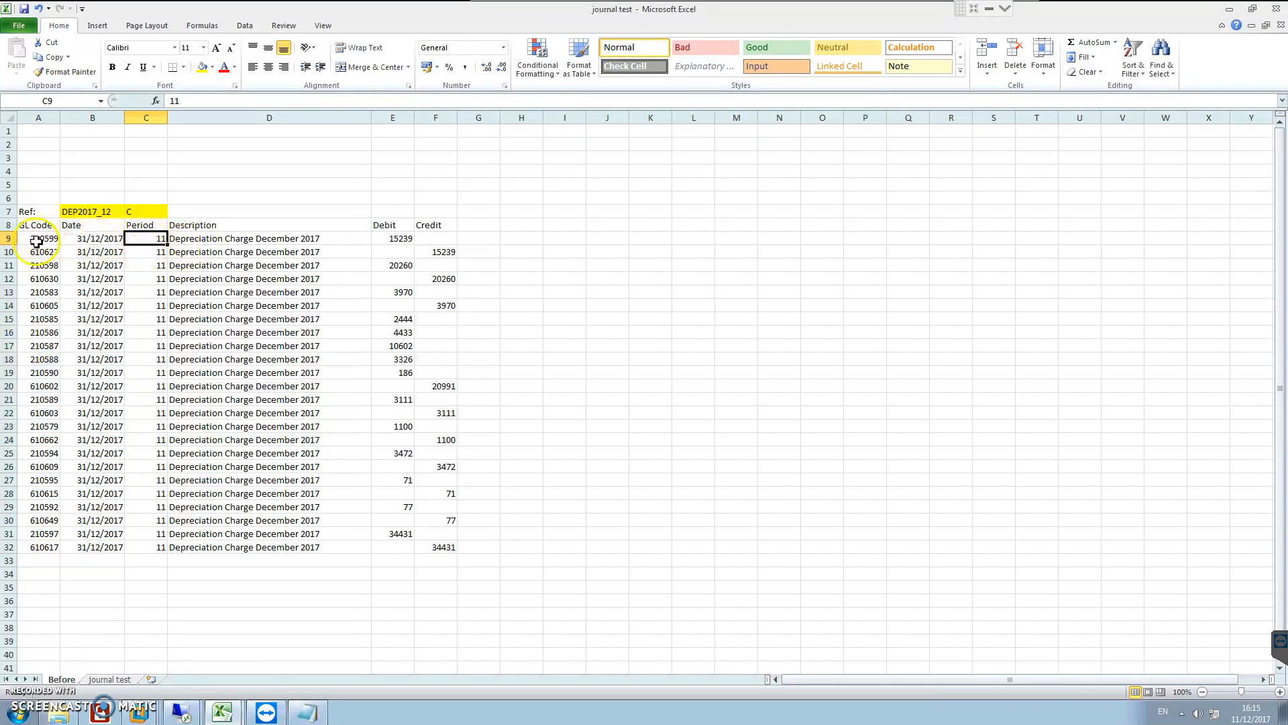
drag(39, 238, 23, 542)
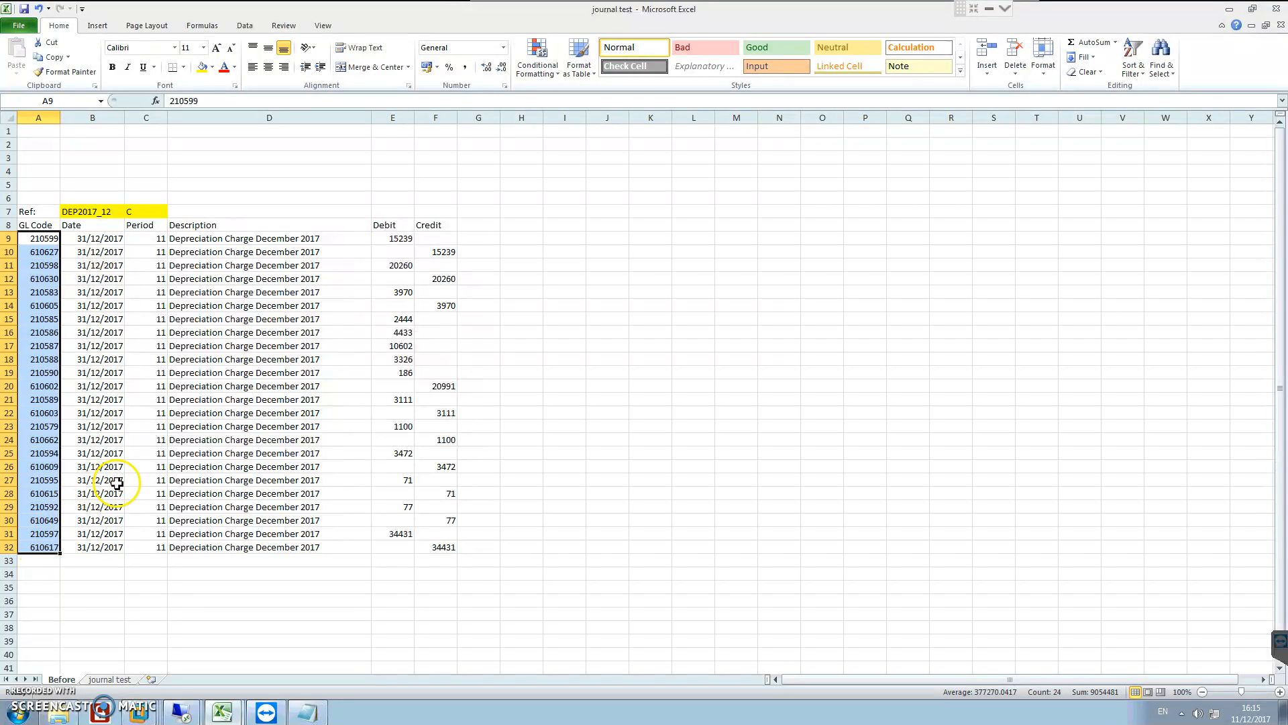
click(111, 679)
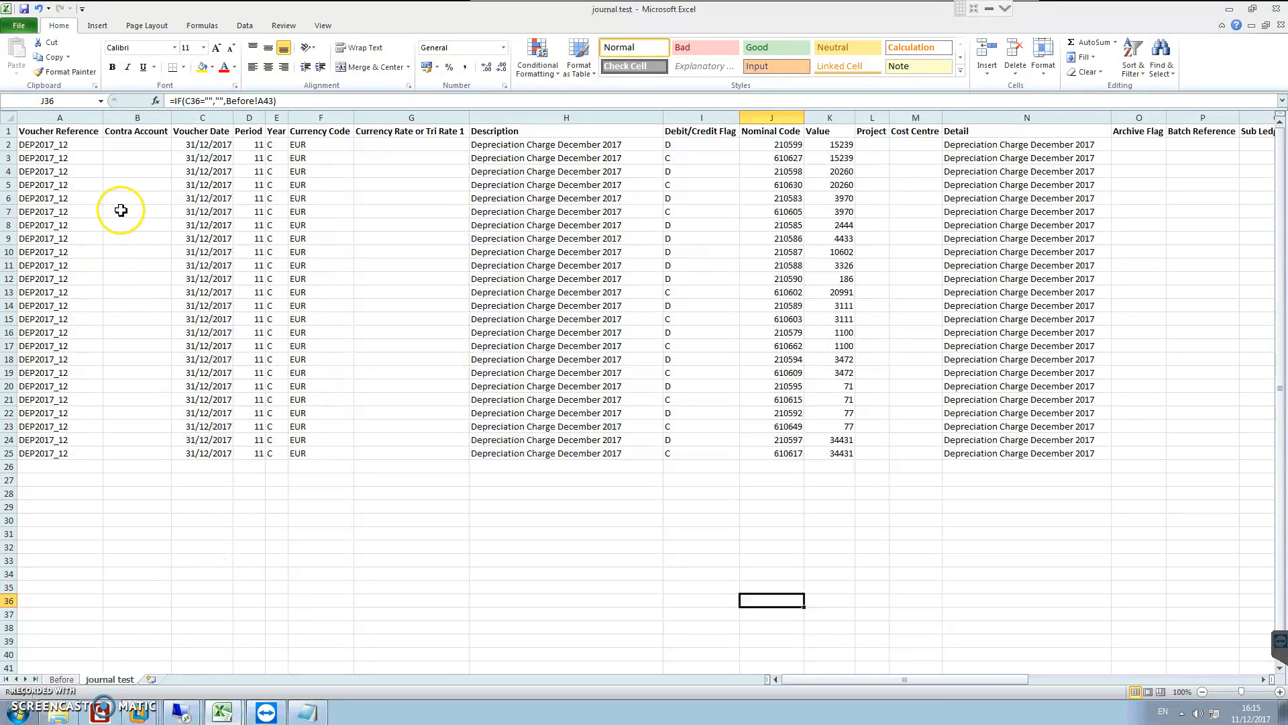
click(12, 130)
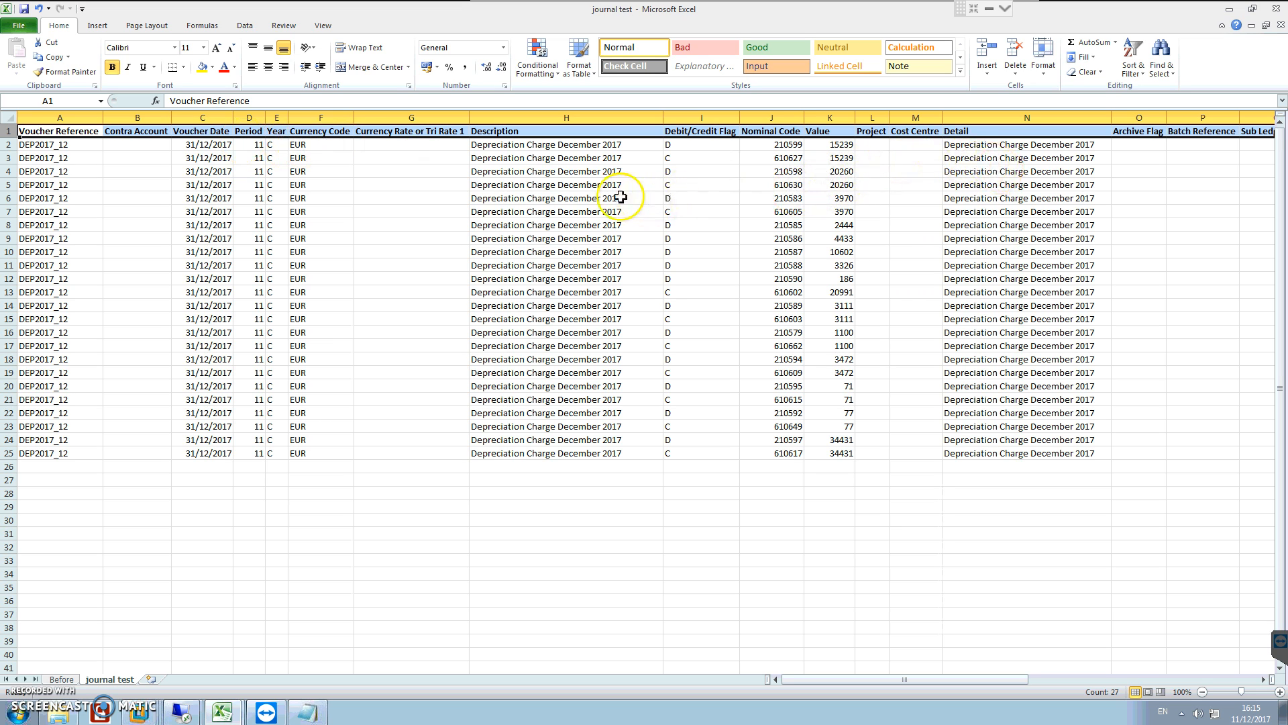
Step: Examine the Voucher Reference formula in cell A3 and the reference it draws on in the Before sheet
click(74, 159)
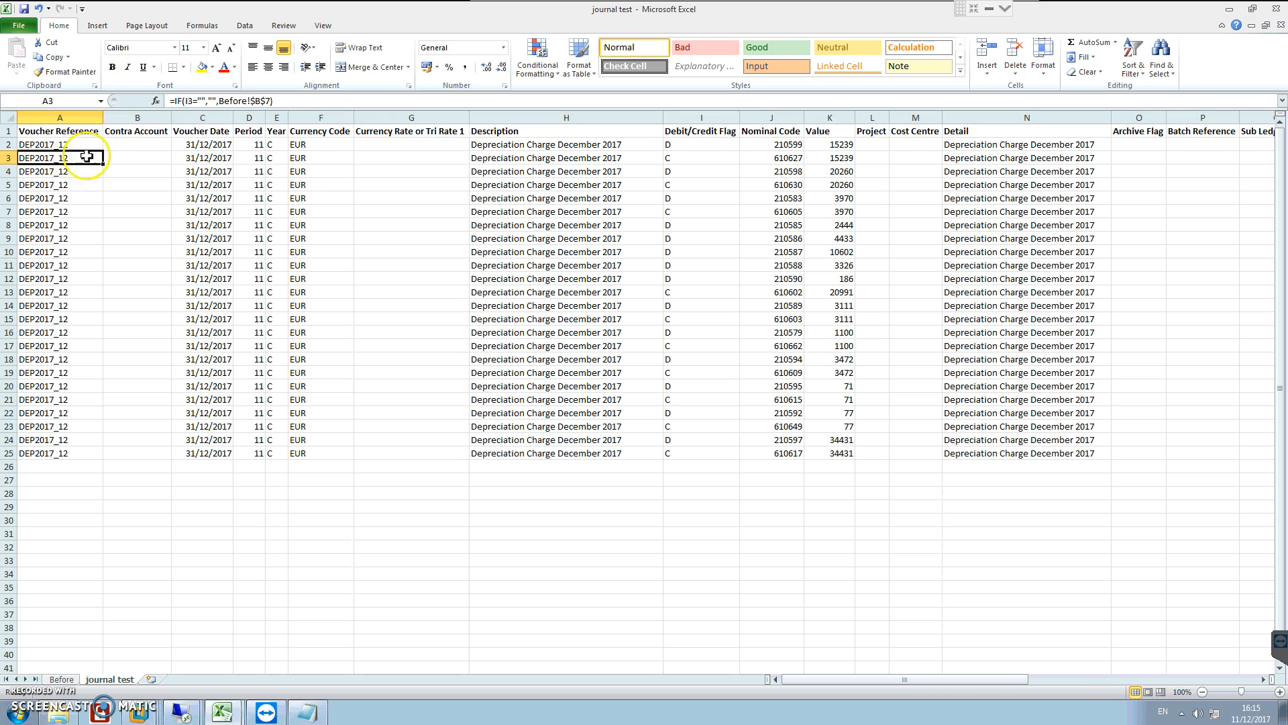
drag(289, 101, 169, 101)
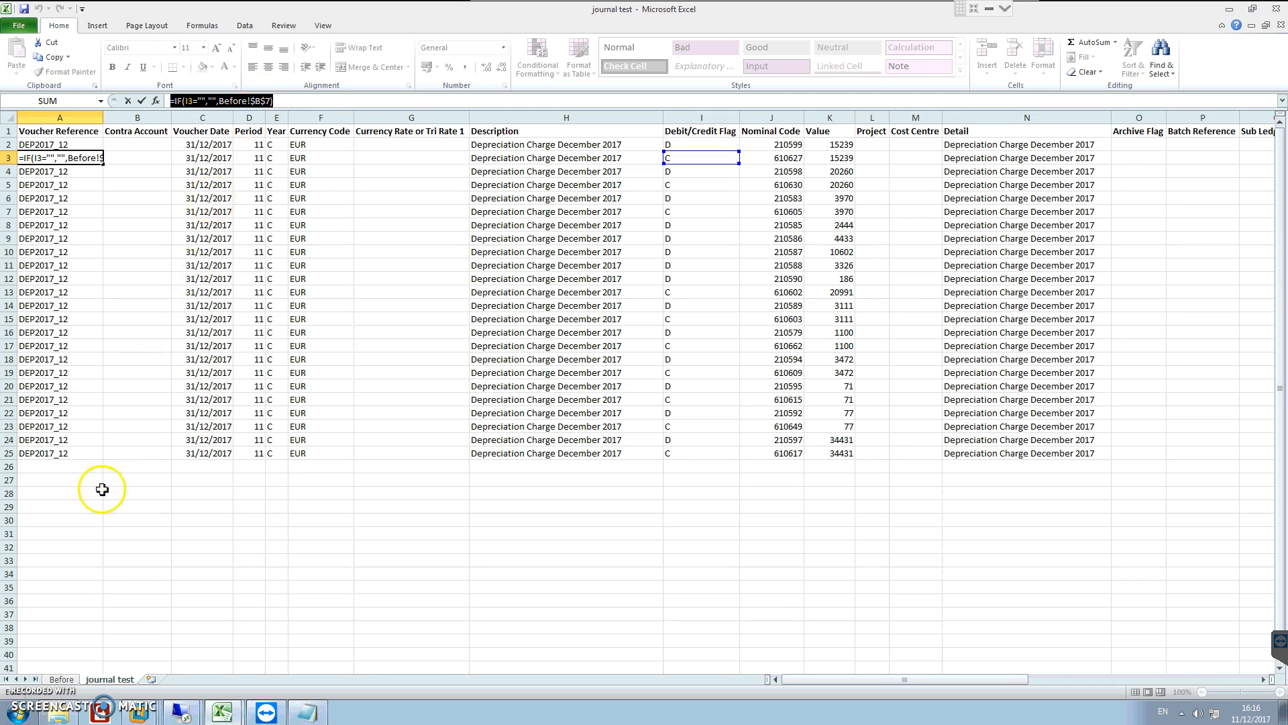
text(=)
click(128, 601)
key(Escape)
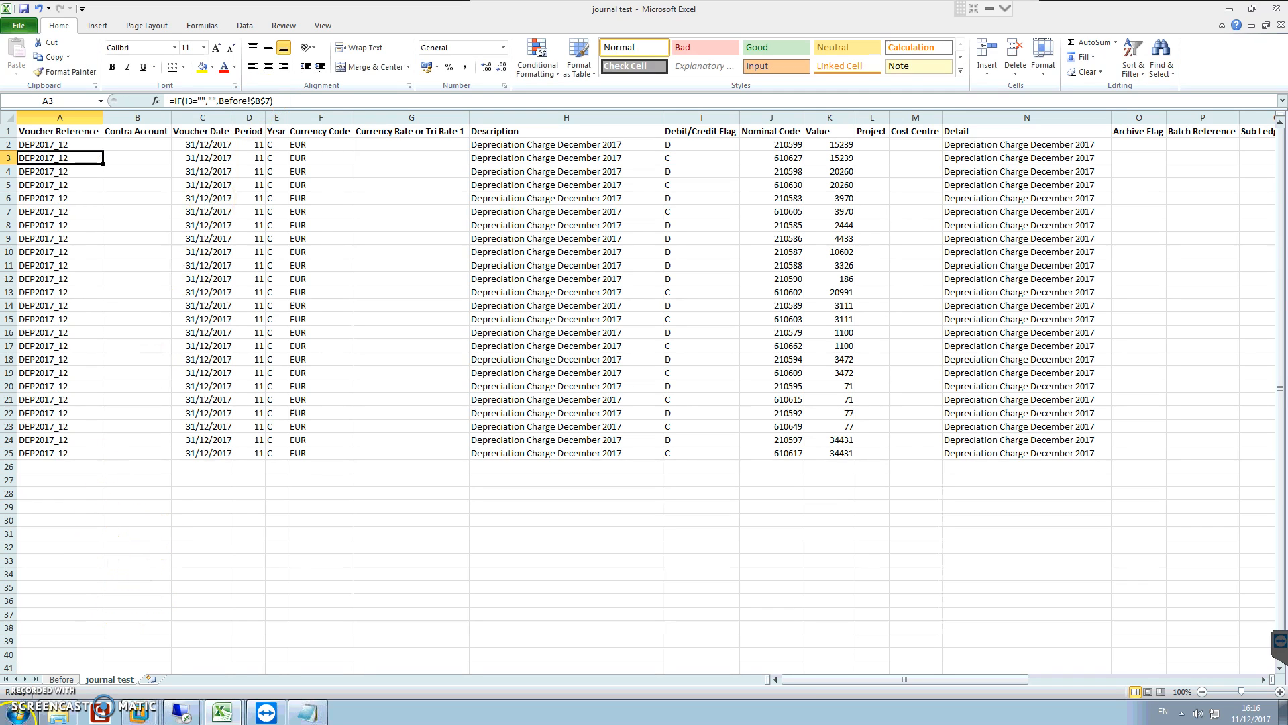
click(59, 677)
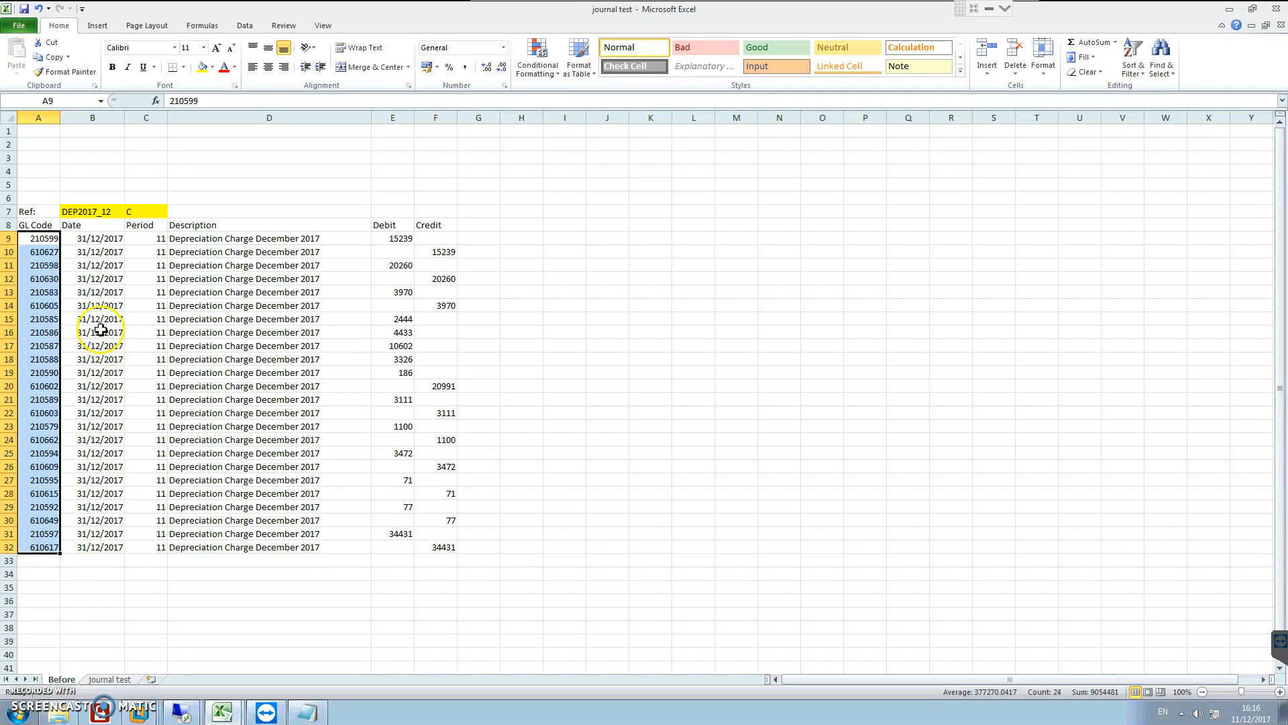
click(109, 679)
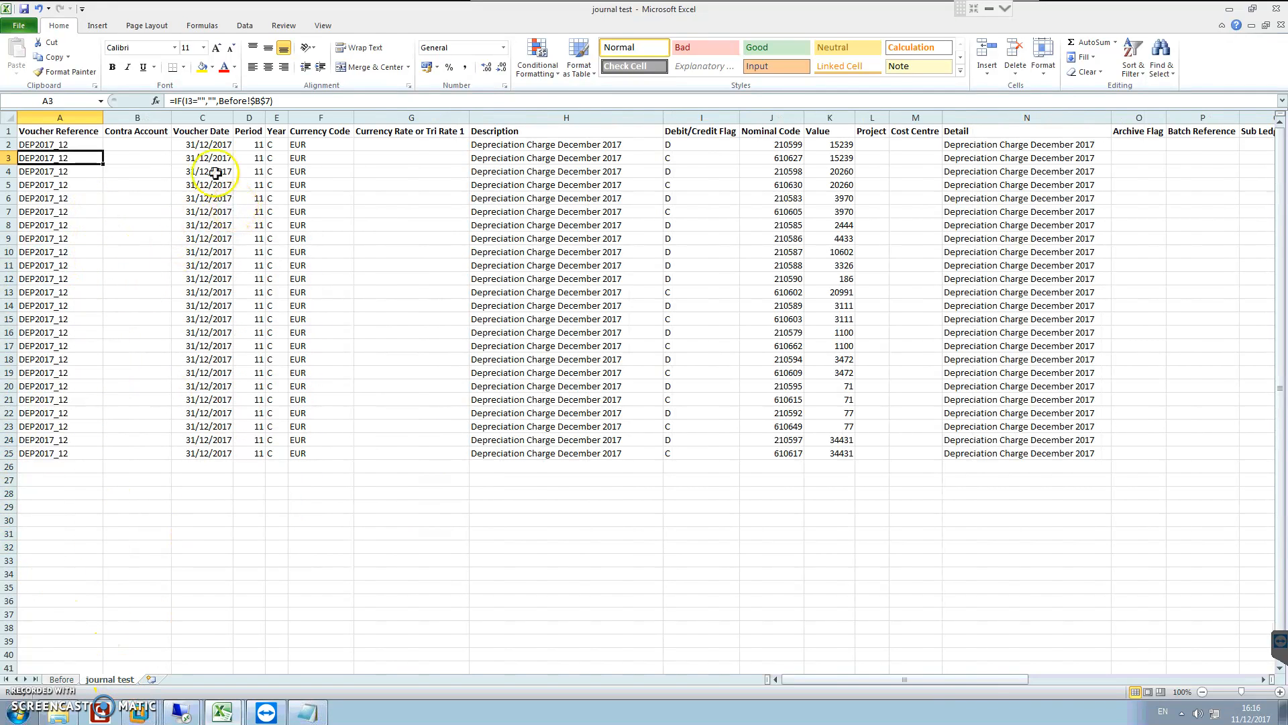
Step: Compare the Voucher Date formulas in cells C2 and C26 with the corresponding source rows on the Before sheet
click(215, 144)
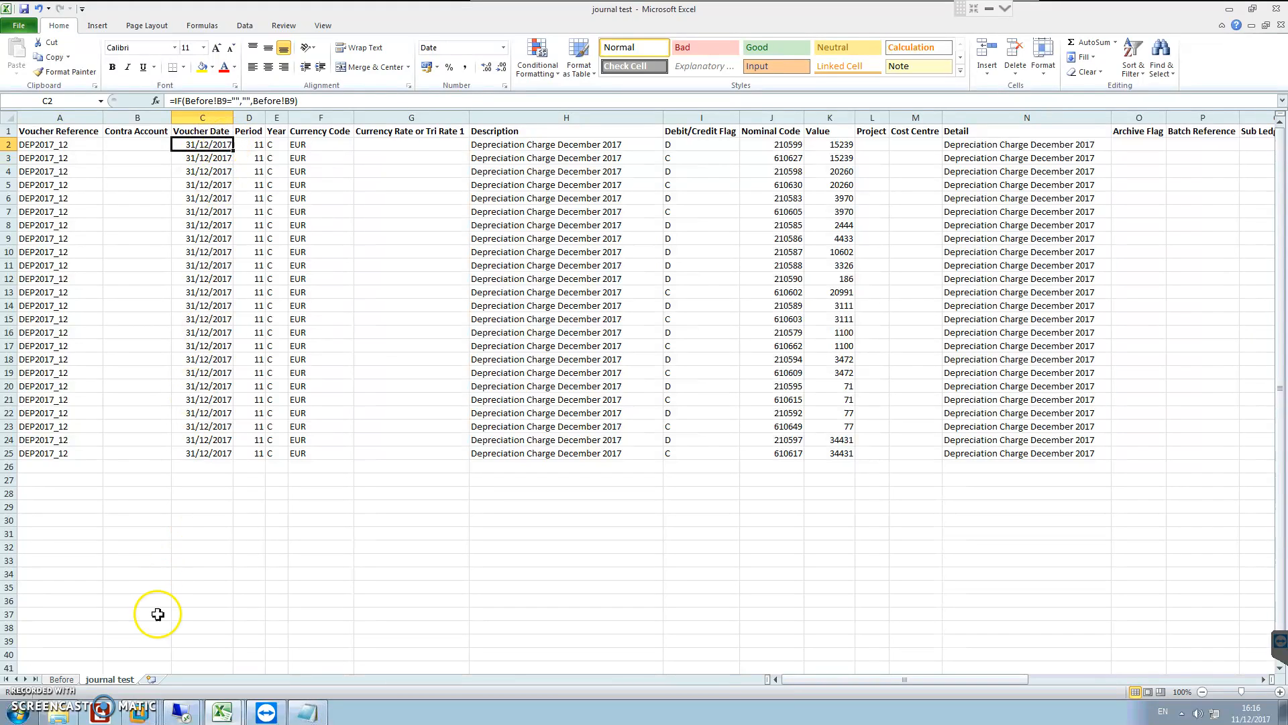
click(205, 471)
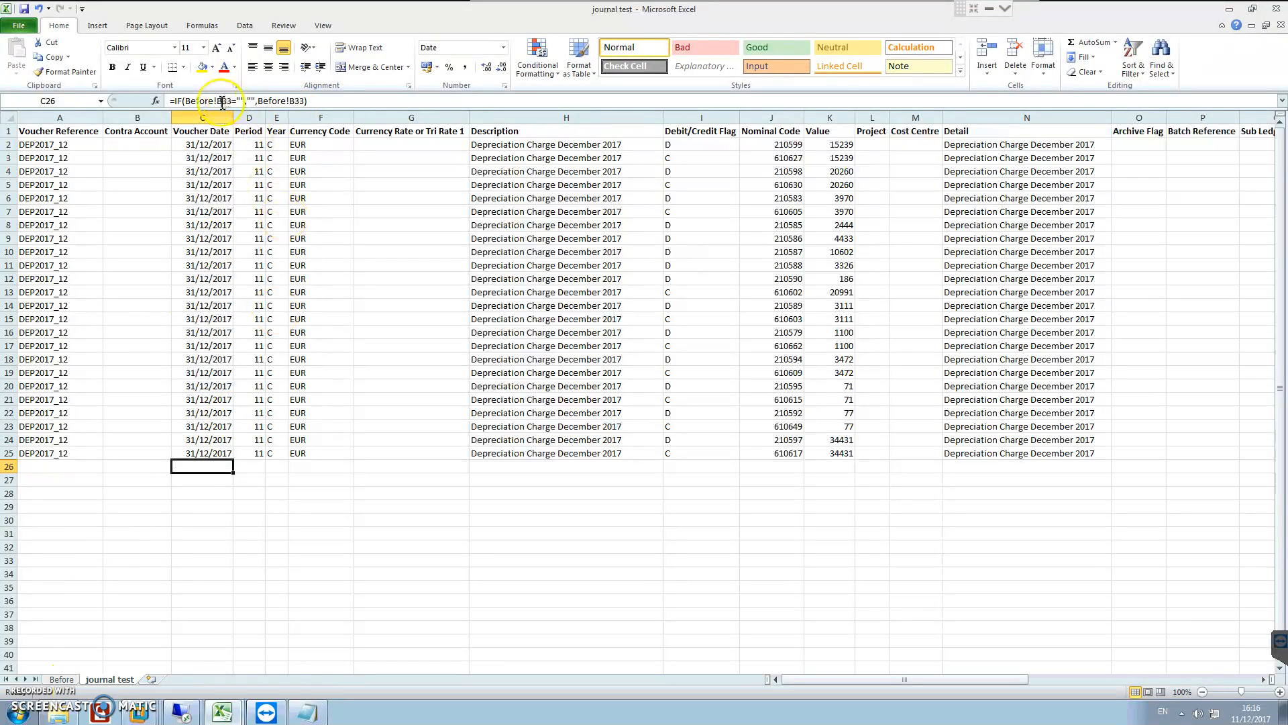
click(61, 679)
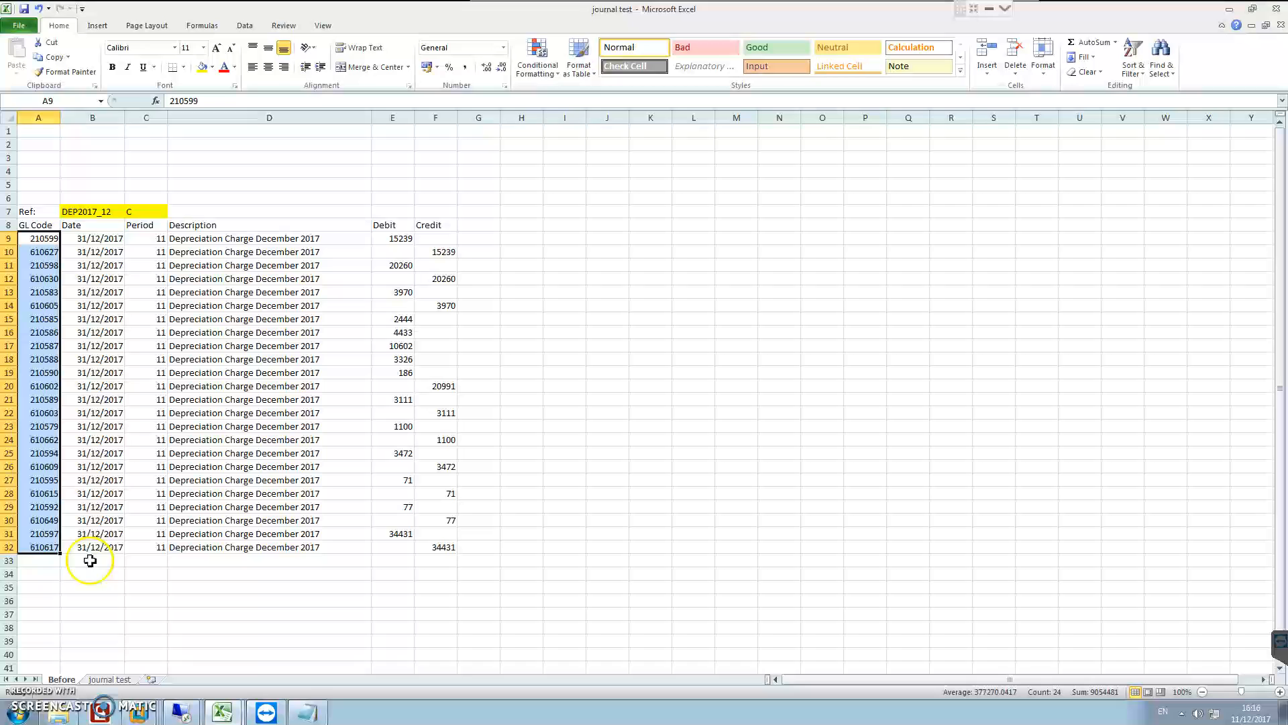
shift+click(13, 562)
click(108, 679)
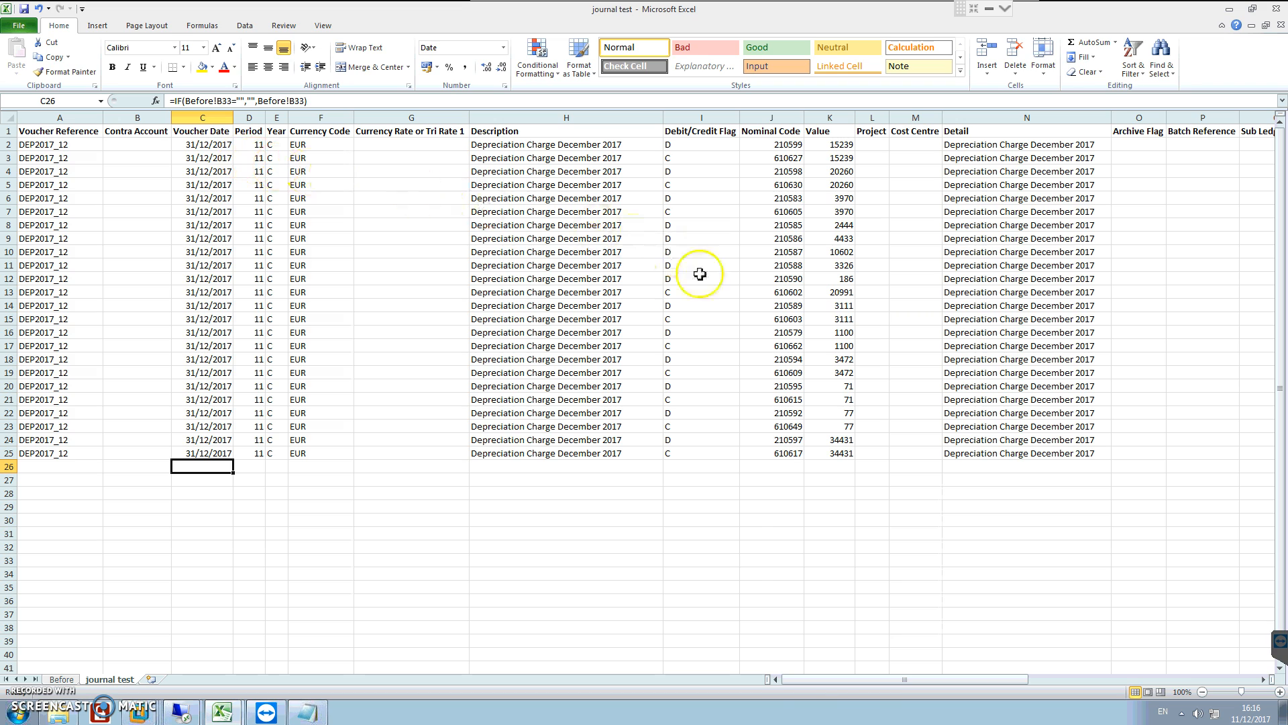
Step: Examine the Value, Detail and 2nd Base (IEP) formulas in row 2, then select the 2nd Base Rate and Value columns R and S
drag(899, 680, 1080, 698)
click(32, 143)
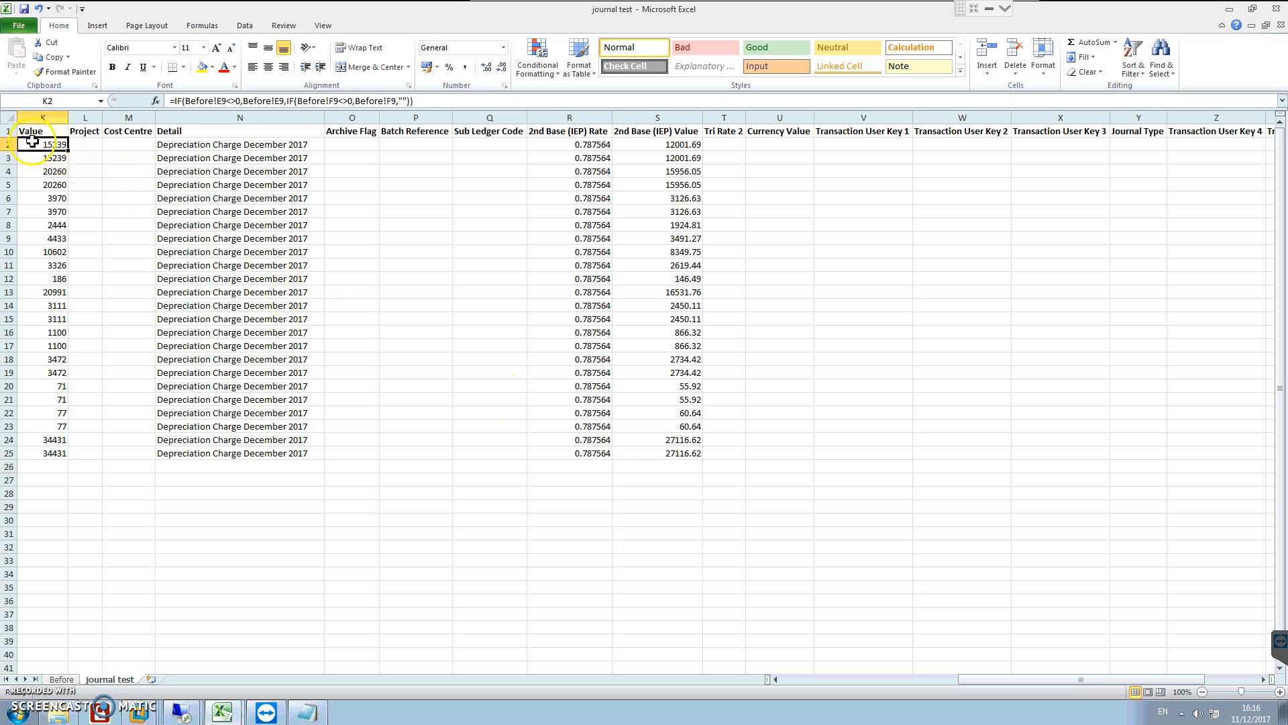
click(199, 145)
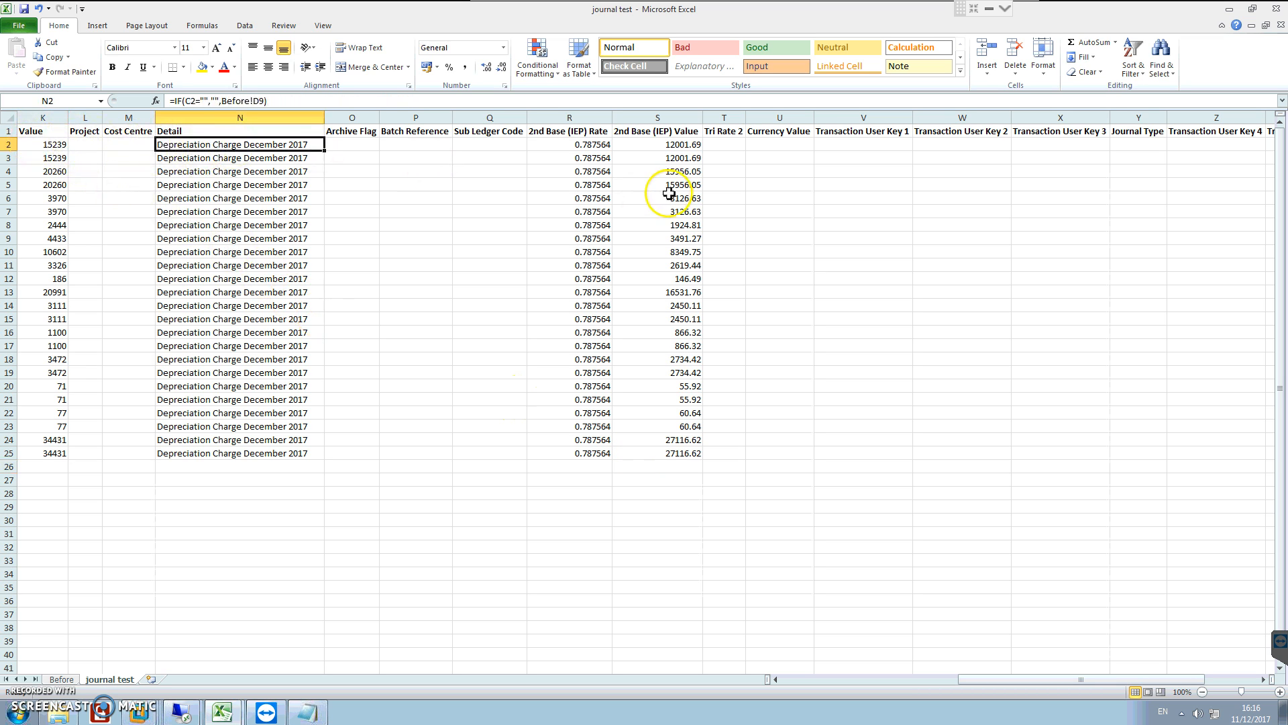
click(561, 143)
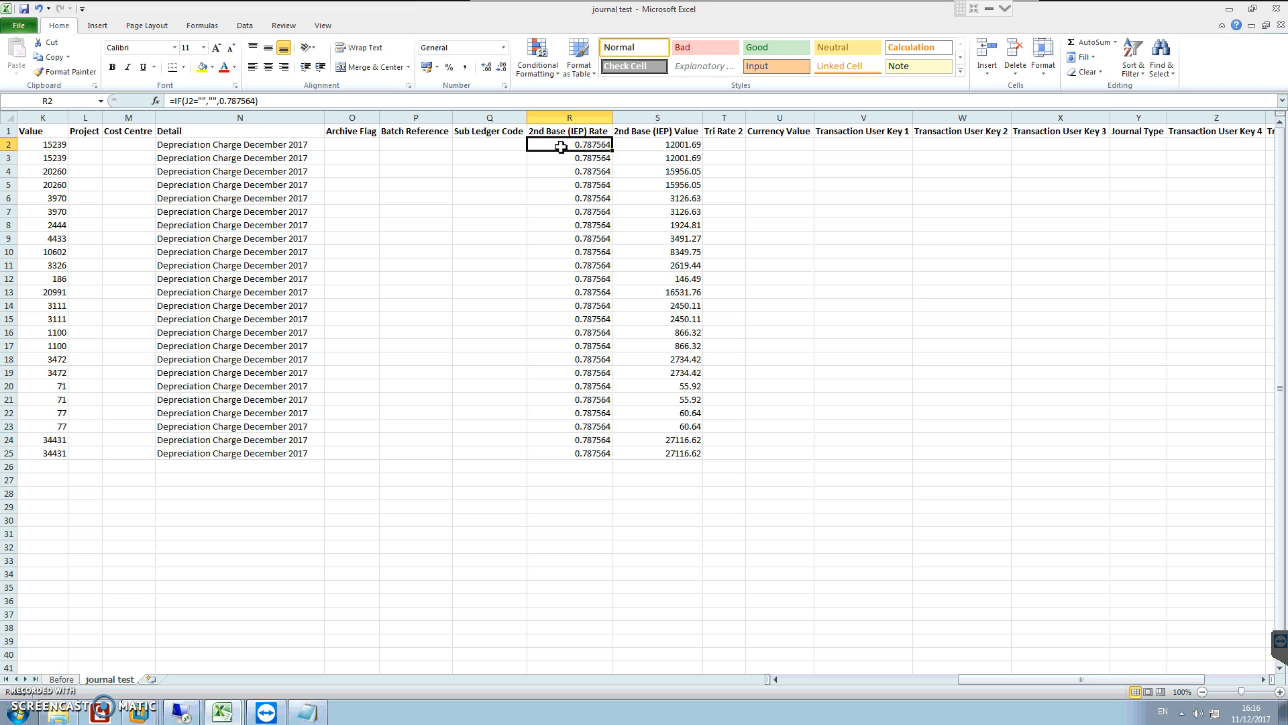
click(641, 146)
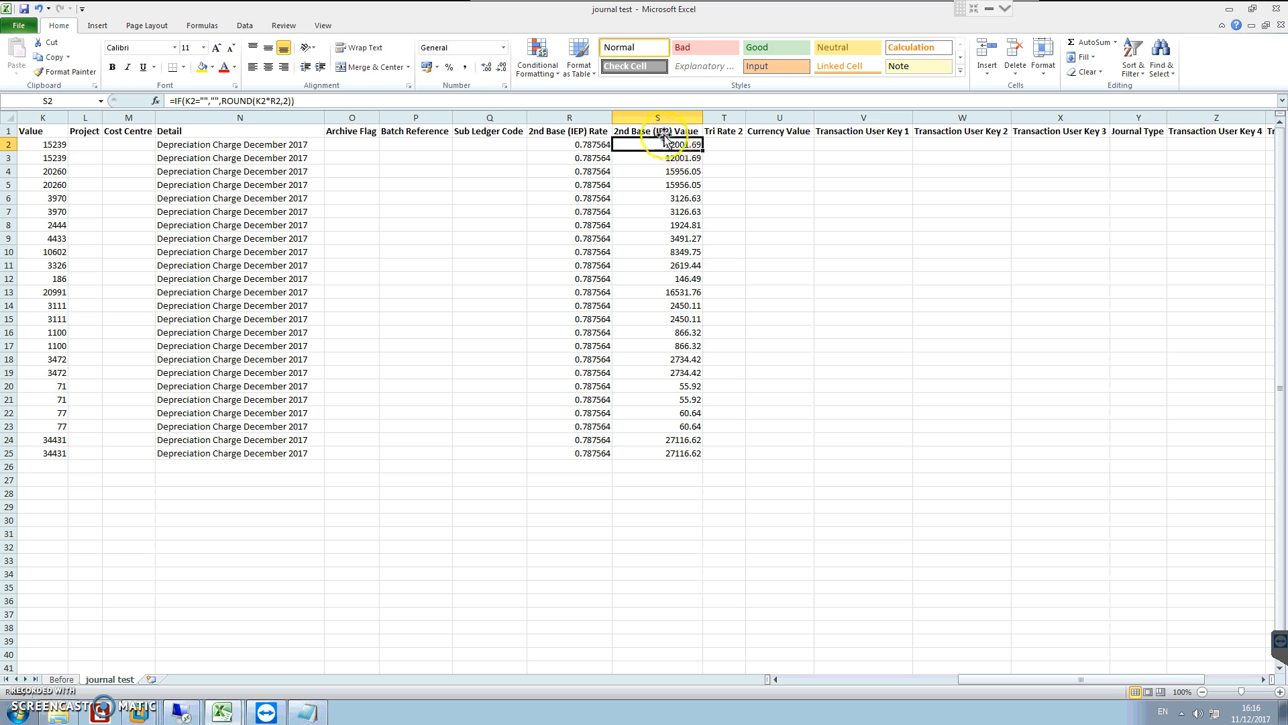
drag(569, 118, 654, 118)
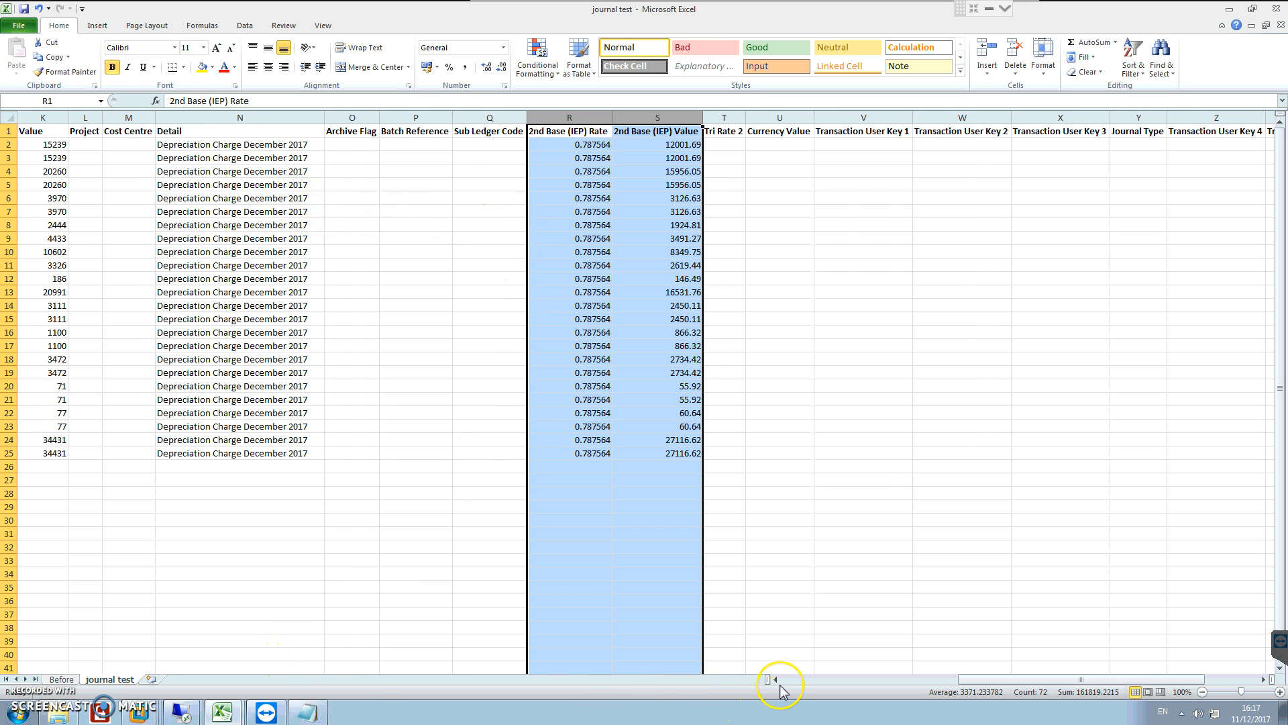
Step: Review the journal lines in rows 2 to 25 of the journal test sheet, starting from the Voucher Reference column
click(786, 679)
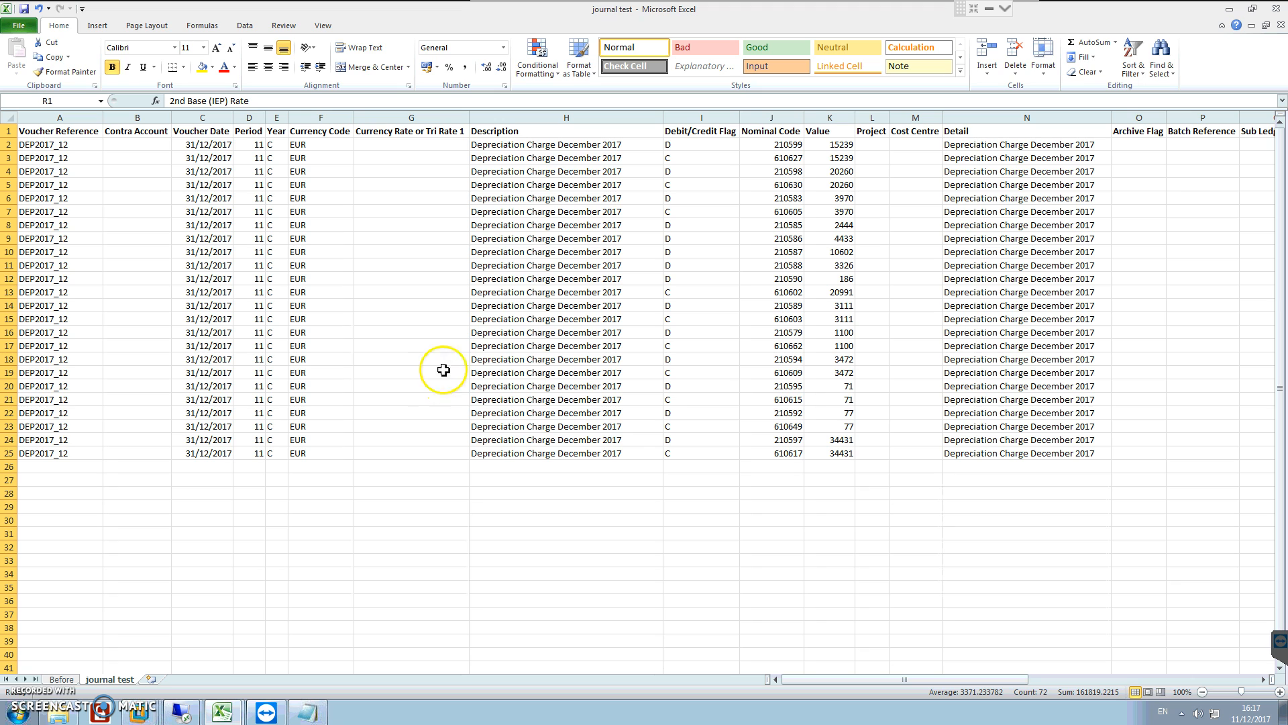
drag(973, 689, 302, 659)
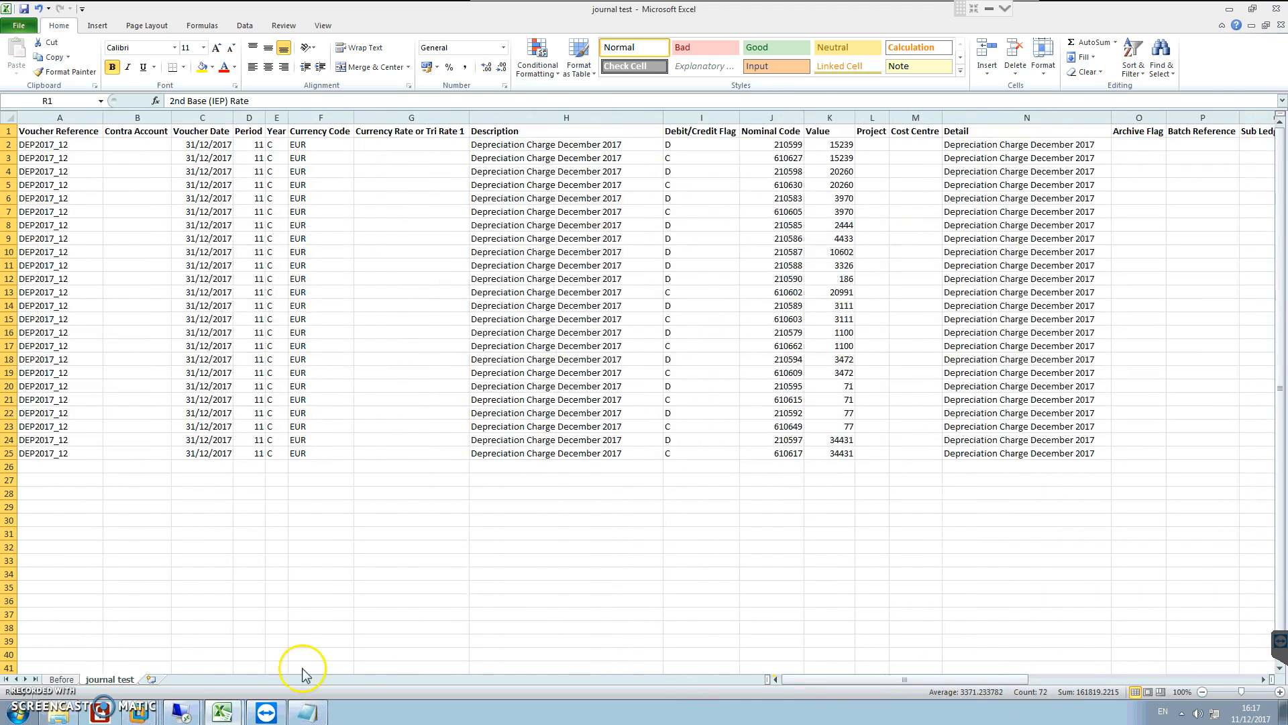
click(106, 562)
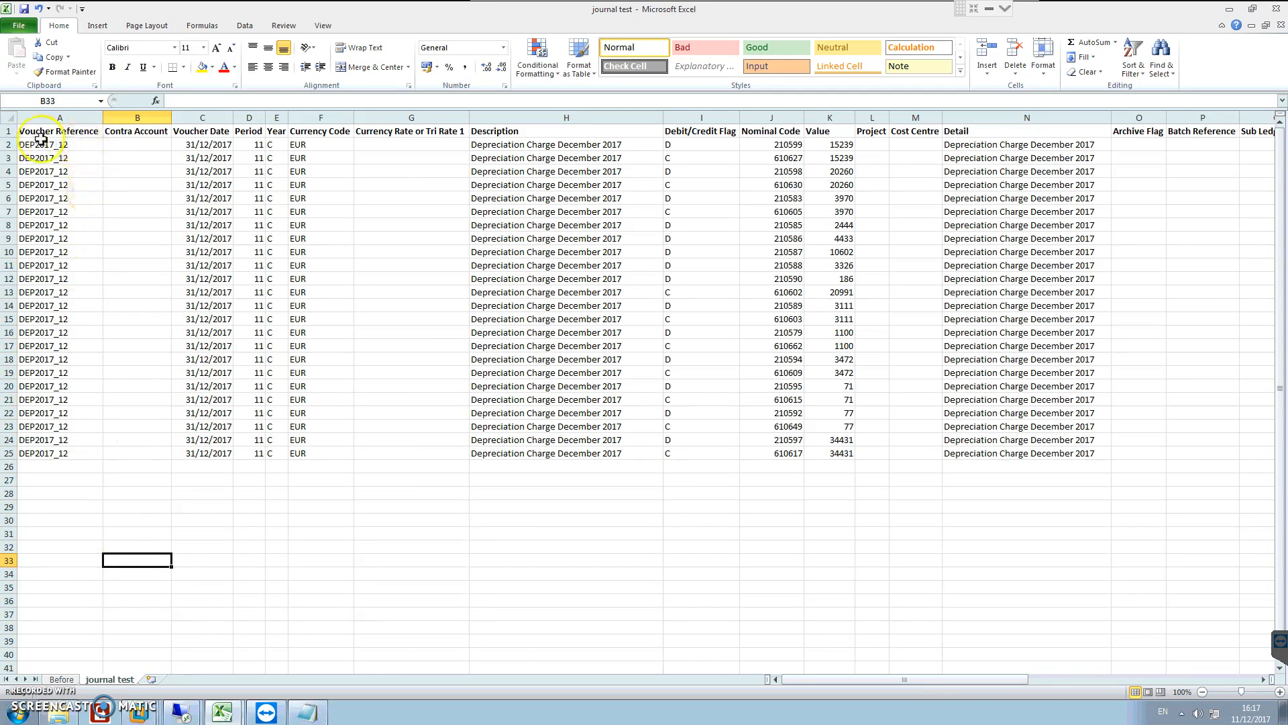
drag(11, 143, 8, 448)
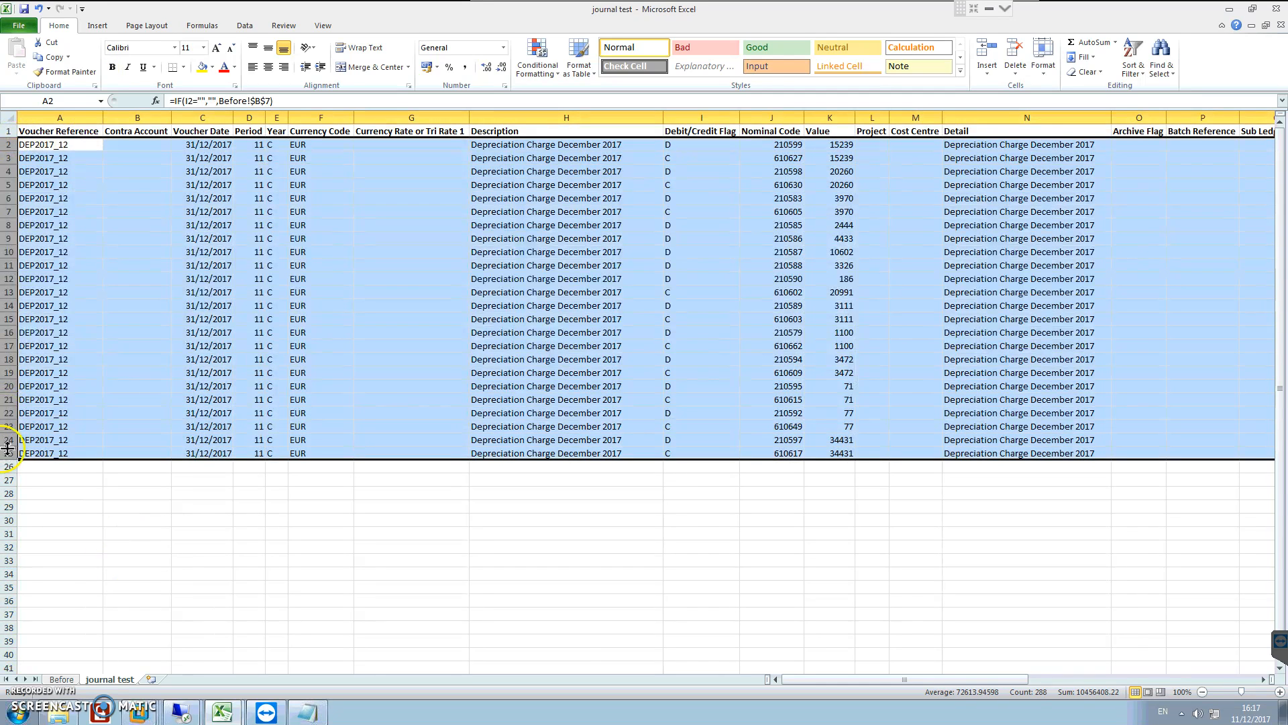
click(142, 395)
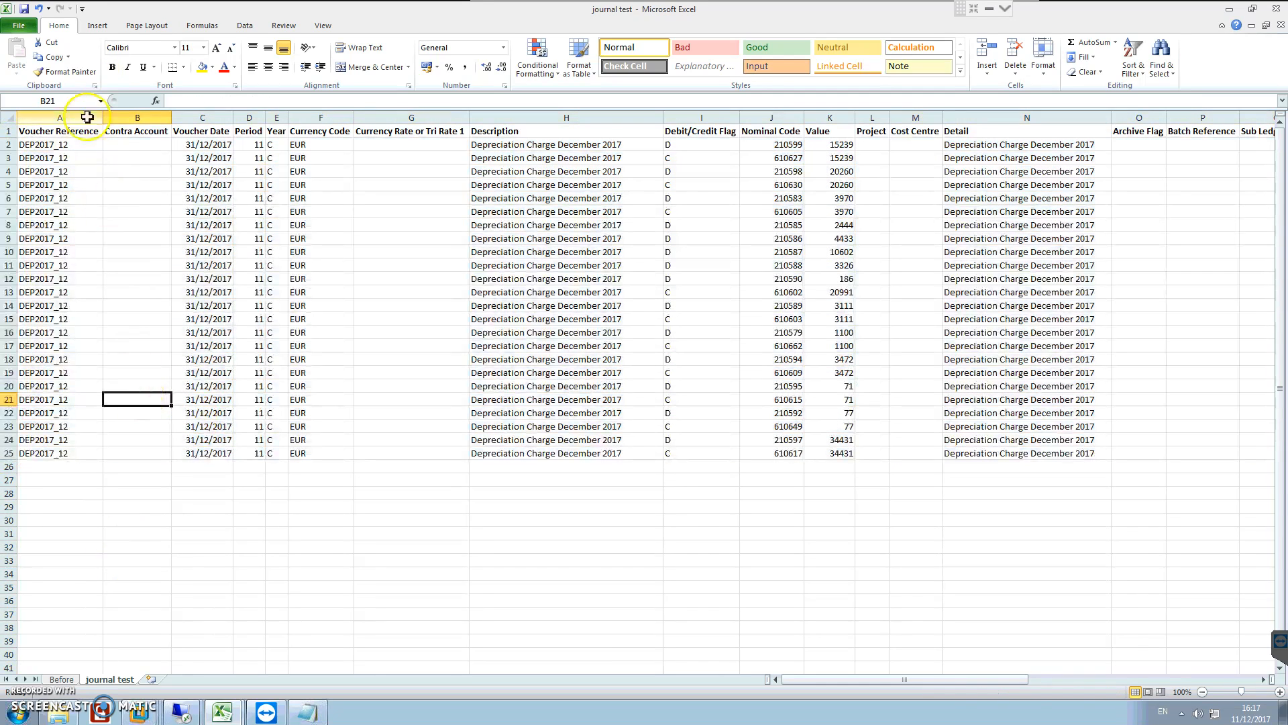
Step: Save the journal test sheet in Access Accounts Disc as a Text (Tab delimited) file named journal test 20171211, keeping the text format
click(22, 27)
click(41, 66)
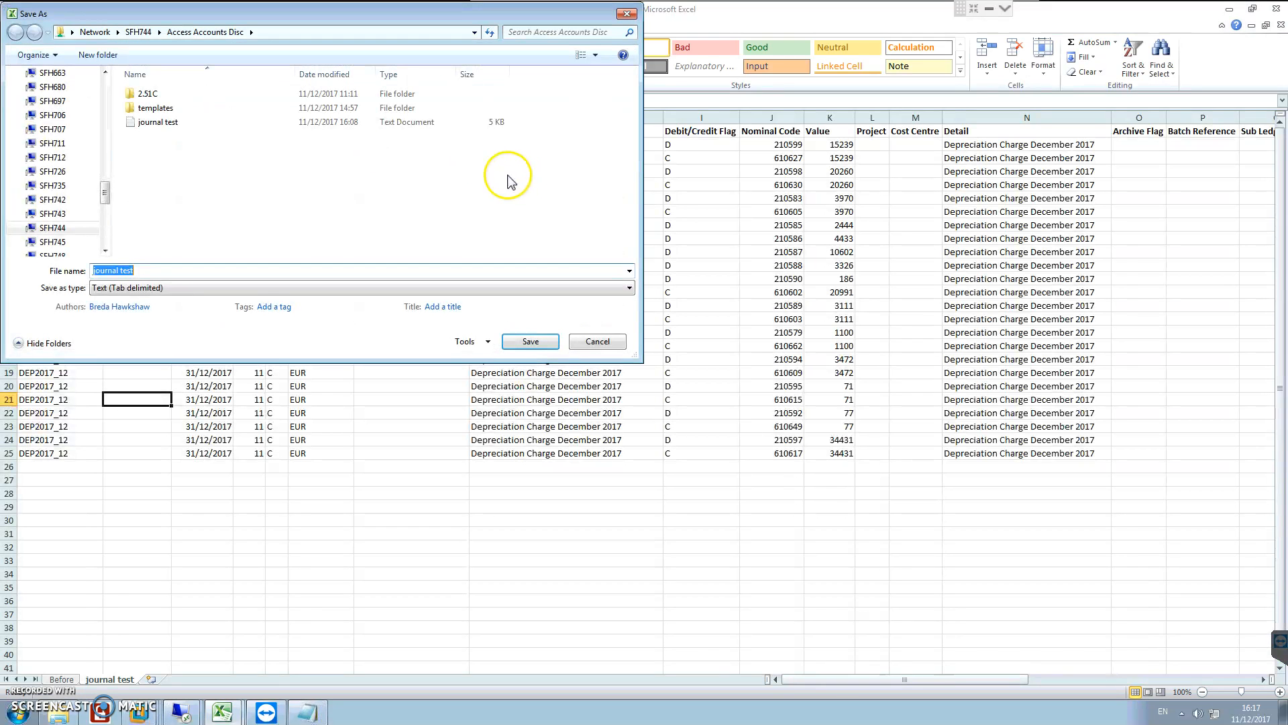
click(128, 287)
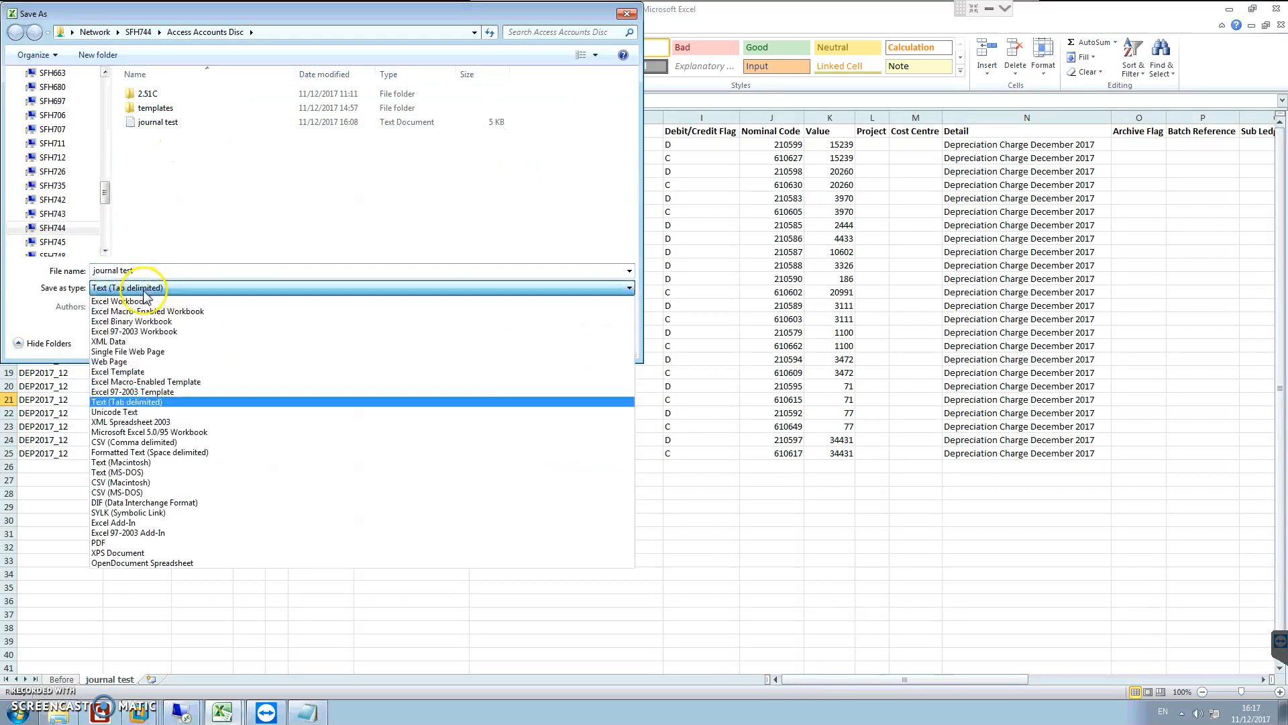
click(129, 402)
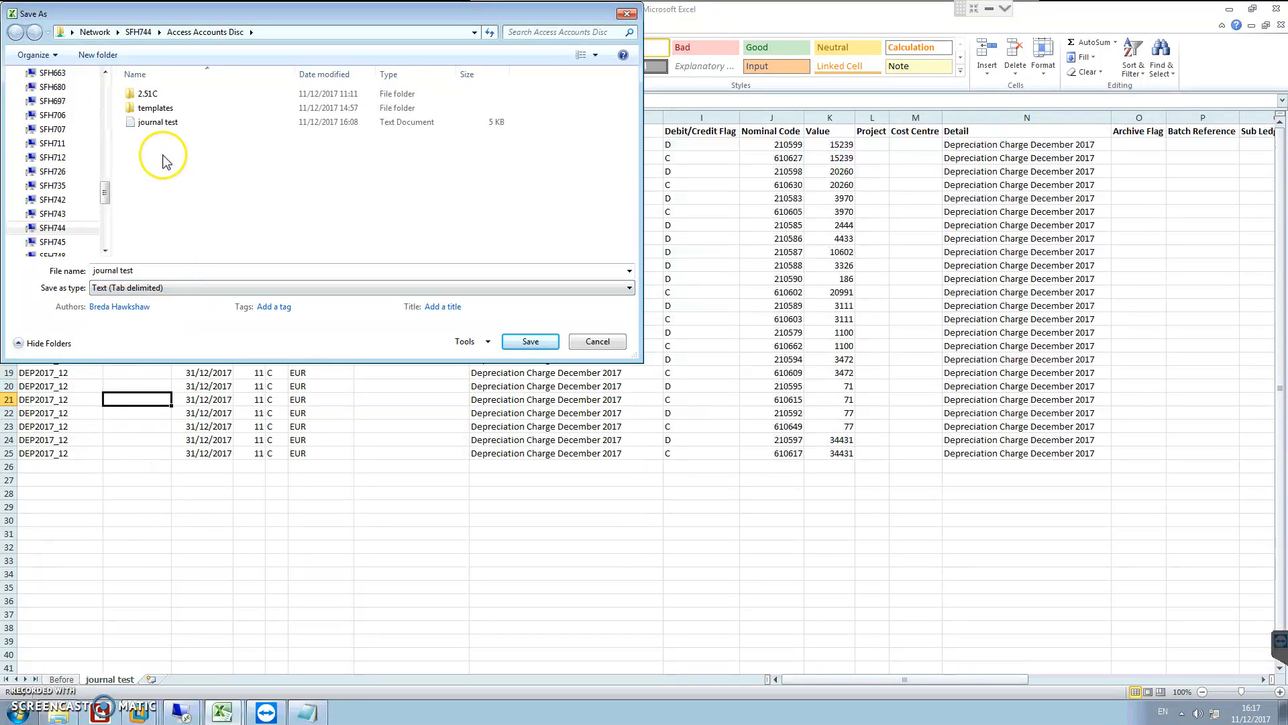
click(154, 124)
click(124, 270)
click(159, 271)
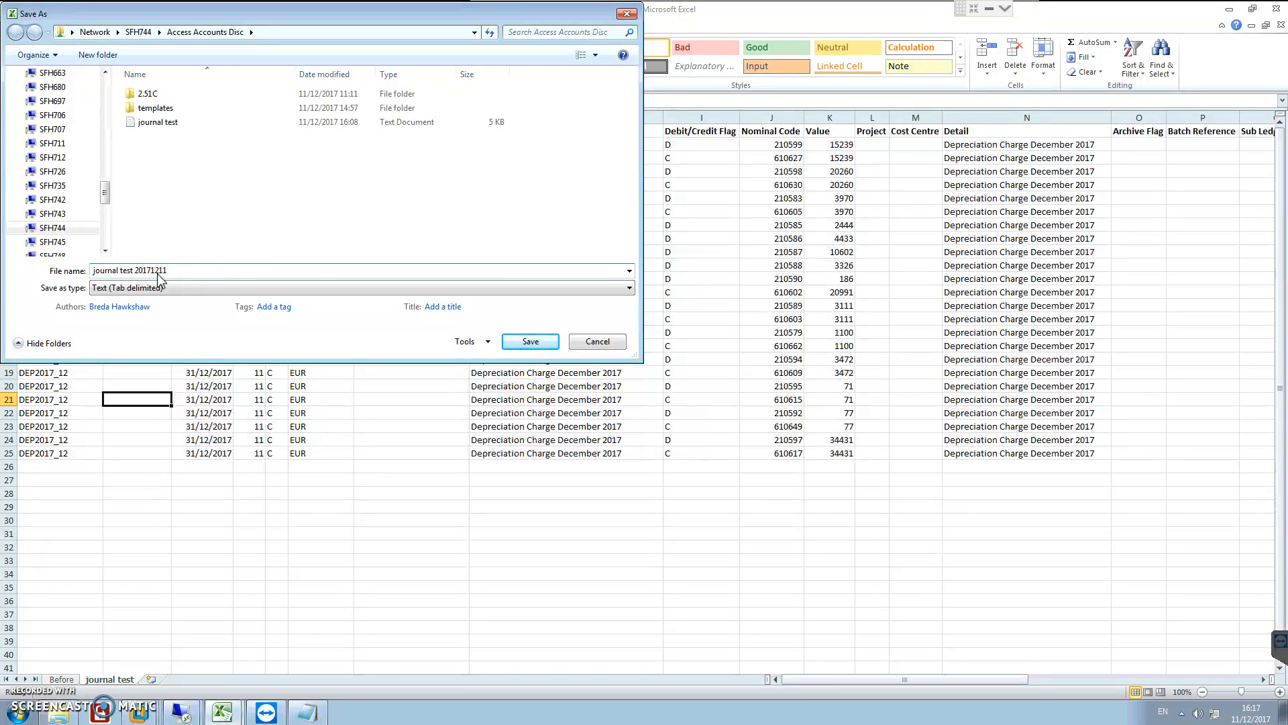
click(536, 342)
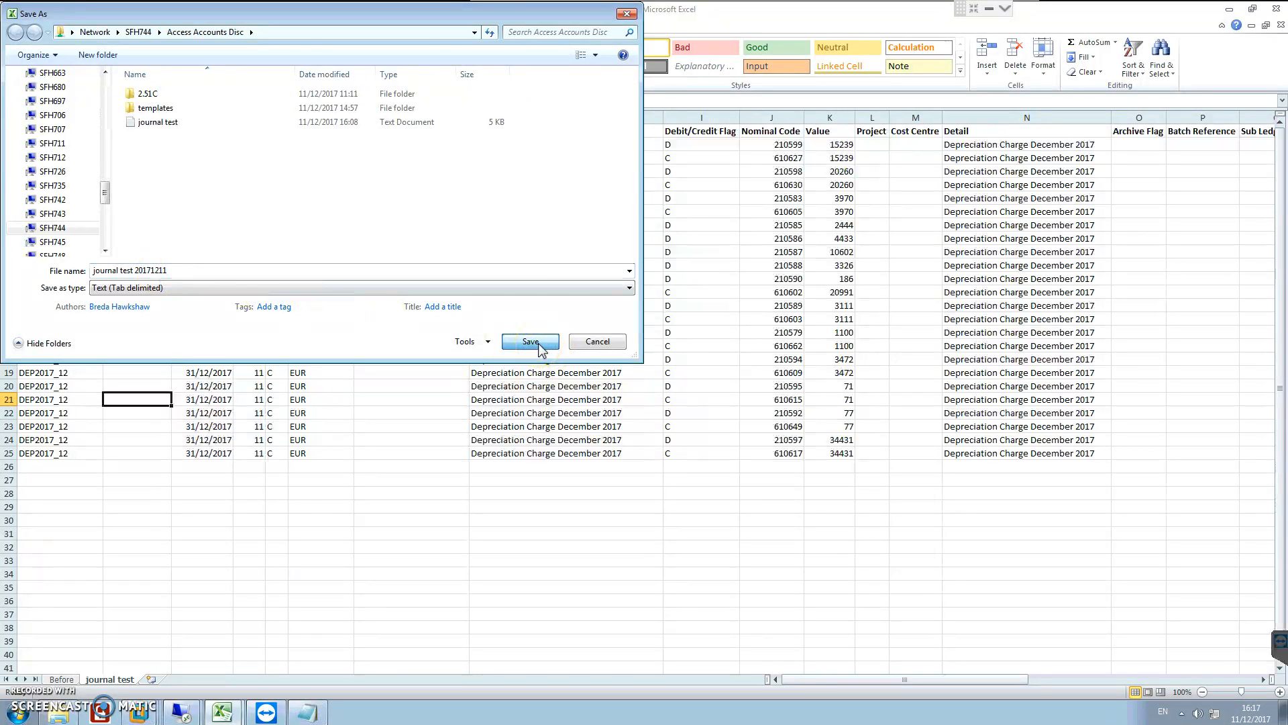
click(619, 398)
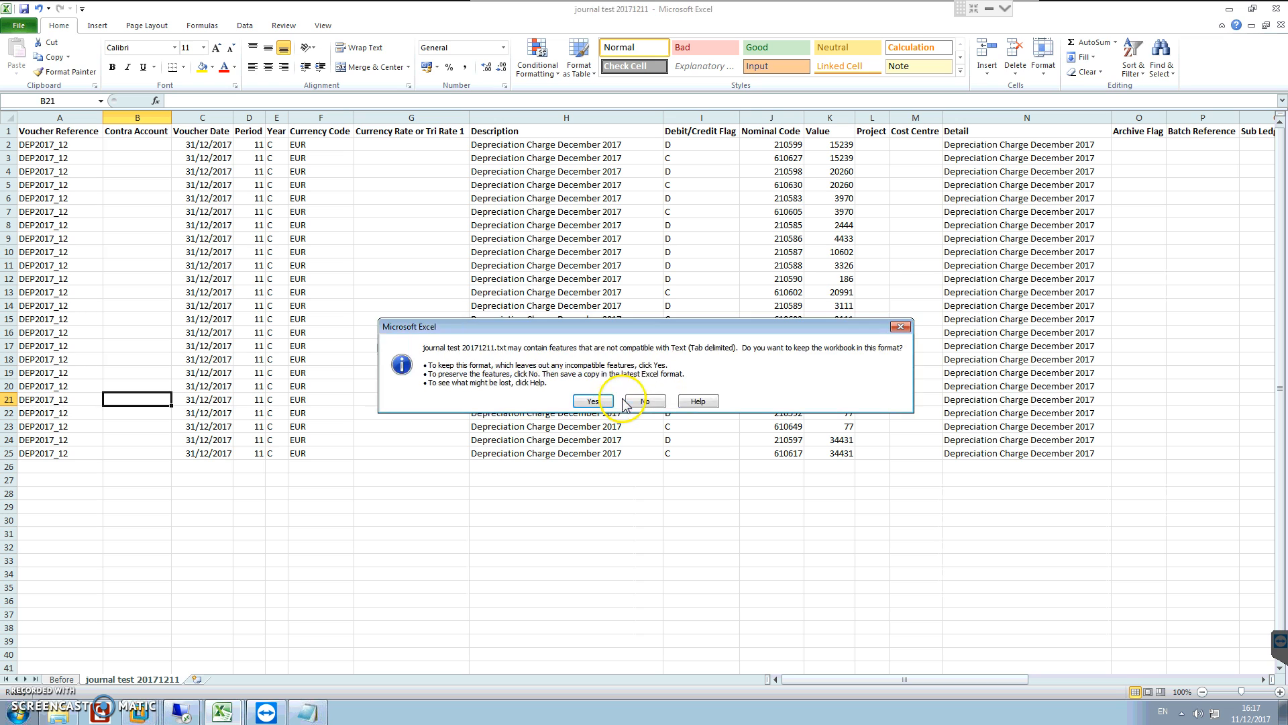
click(593, 401)
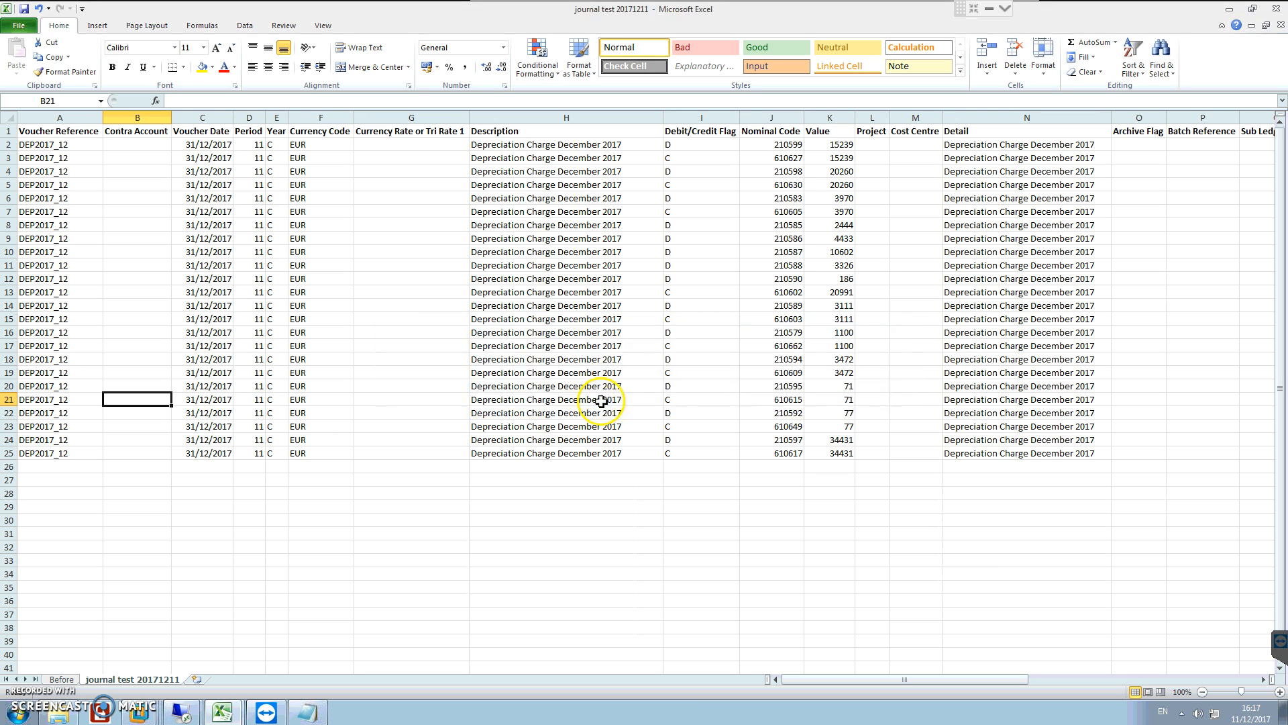
Step: Copy the text file journal test 20171211 from the Access Accounts Disc folder in Windows Explorer
click(59, 713)
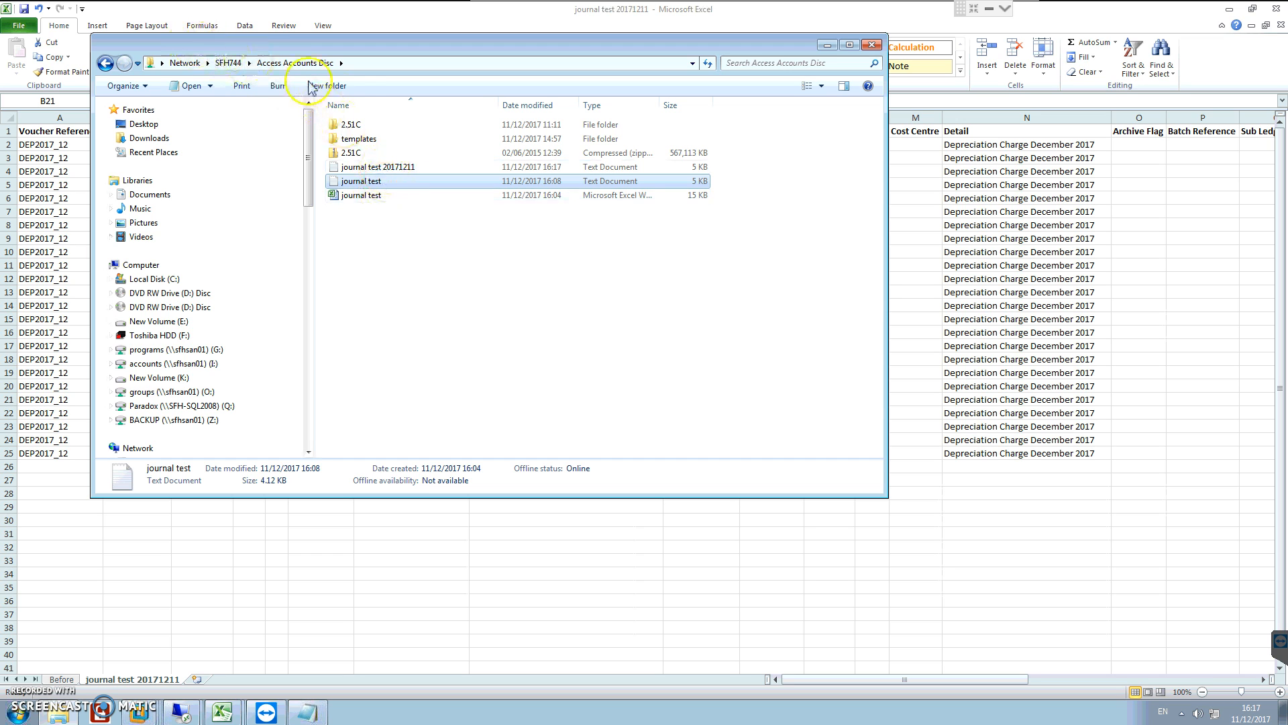
click(381, 167)
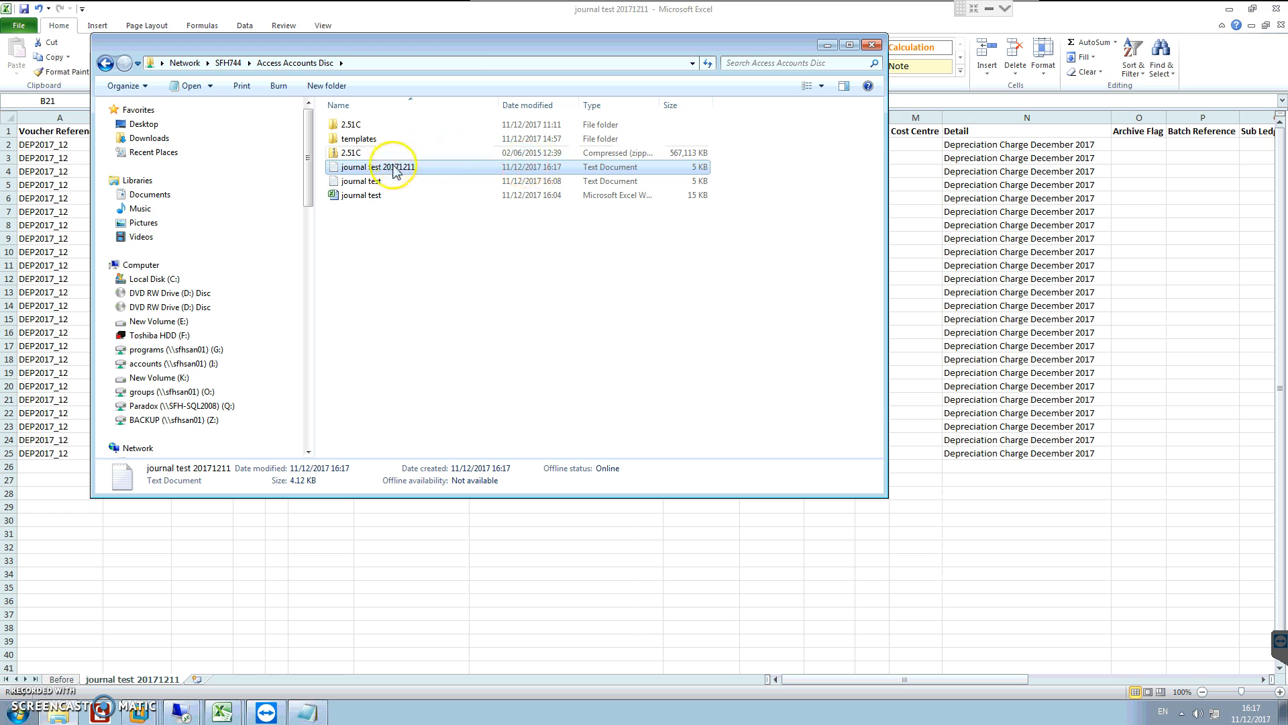
right_click(394, 172)
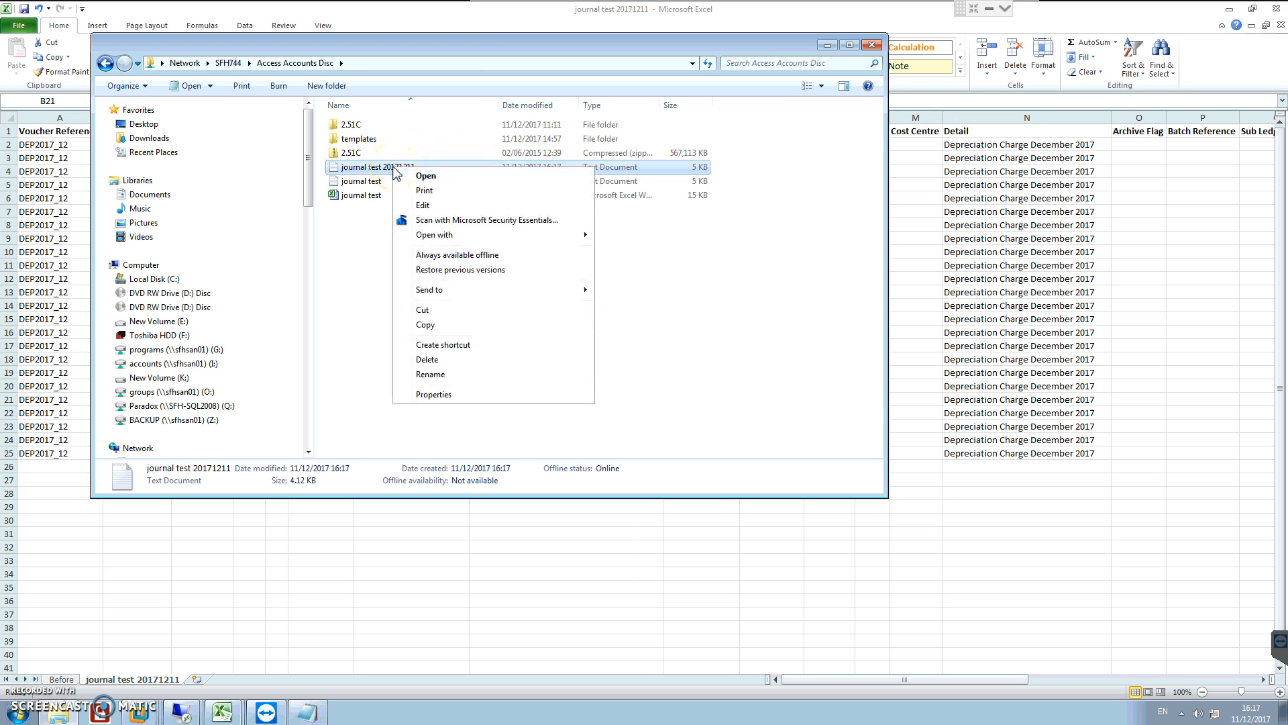
click(429, 329)
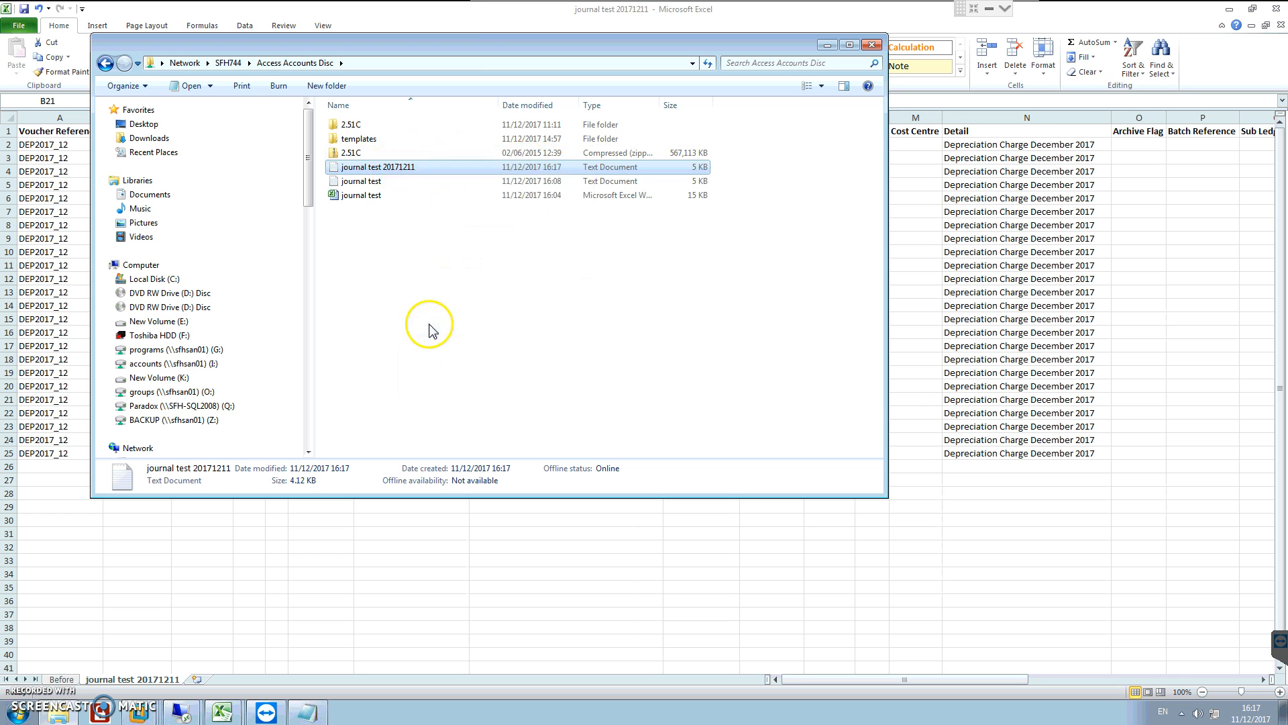
Step: Switch to the second 192.168.1.9 remote desktop session and paste the copied journal text file into the Importer 2.51c folder
click(180, 711)
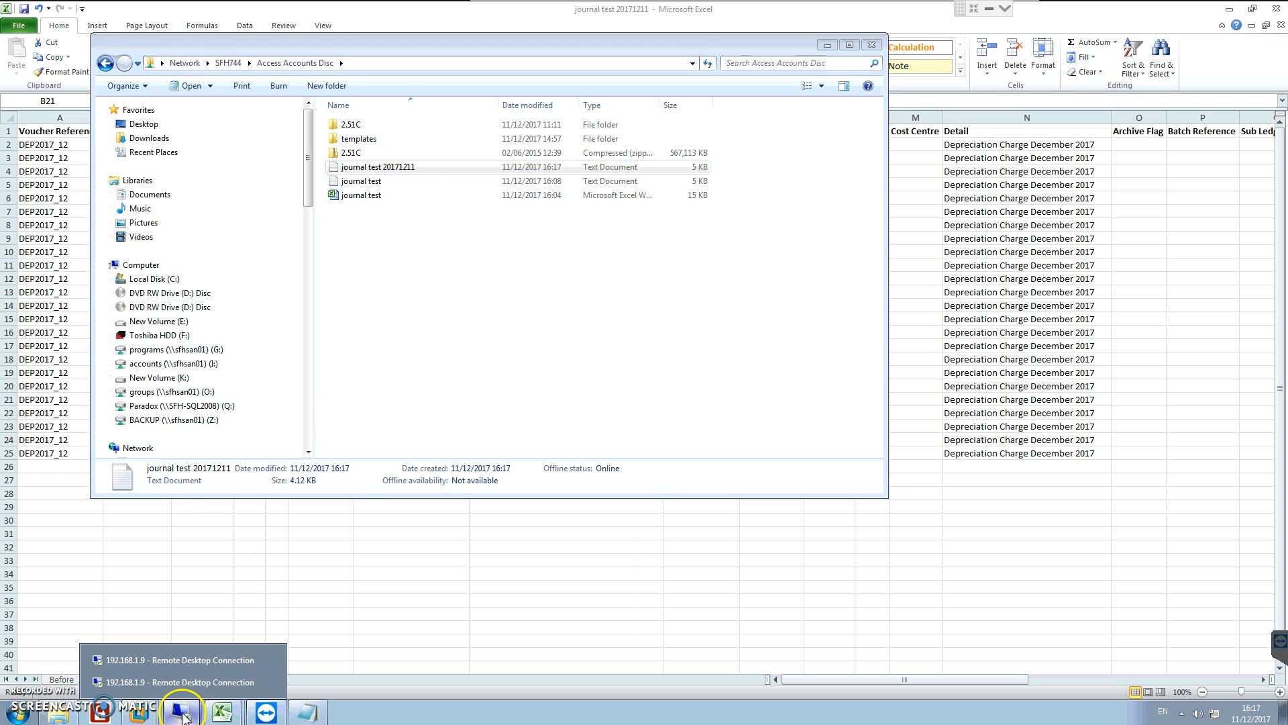
click(214, 683)
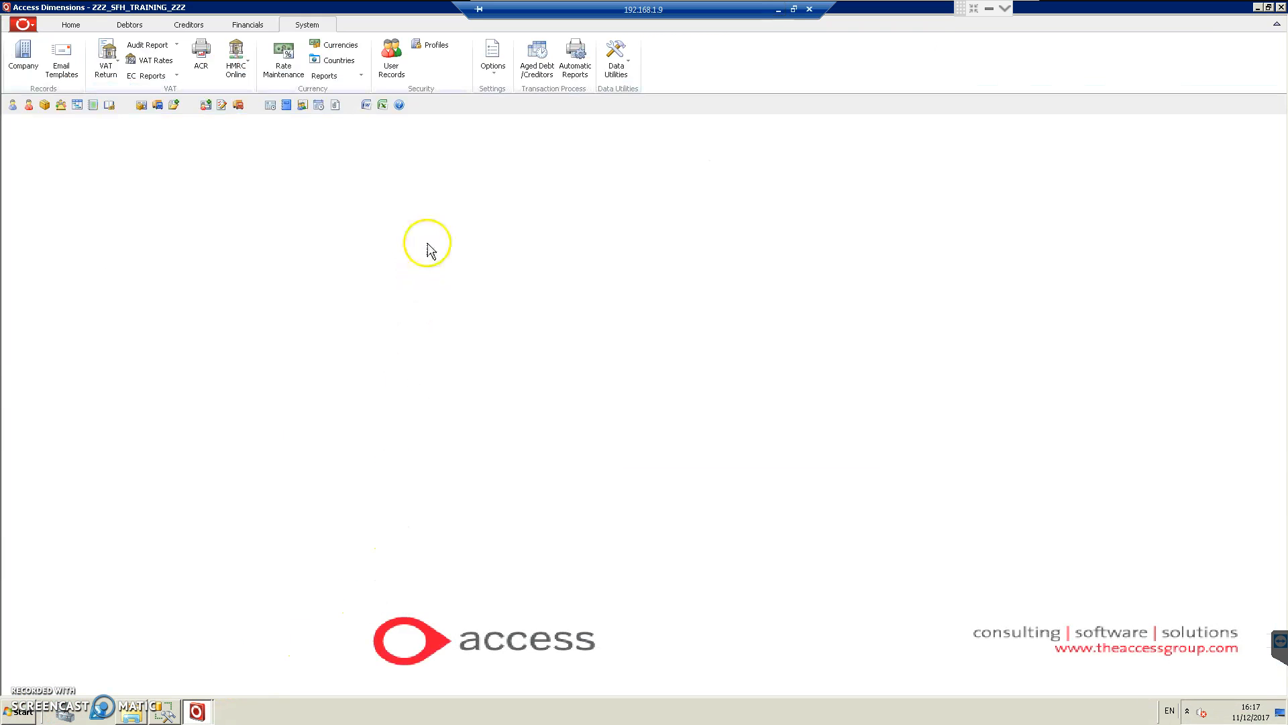
click(133, 710)
click(325, 495)
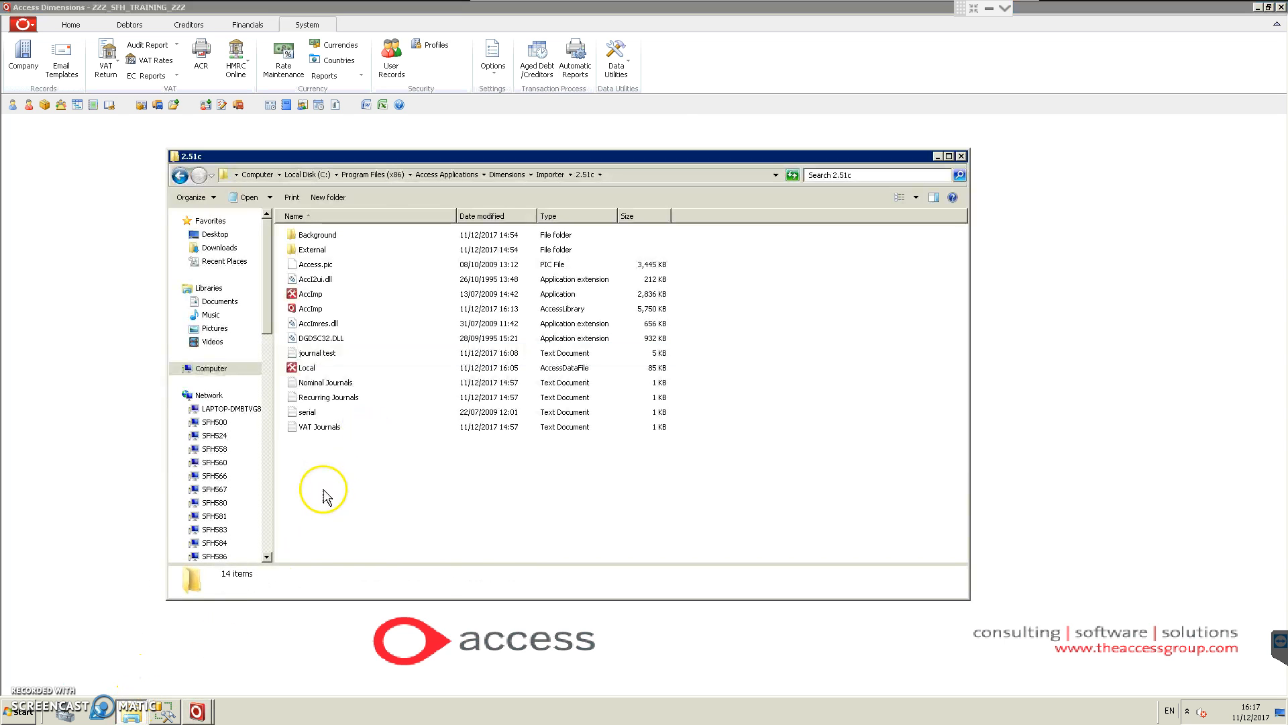
right_click(325, 492)
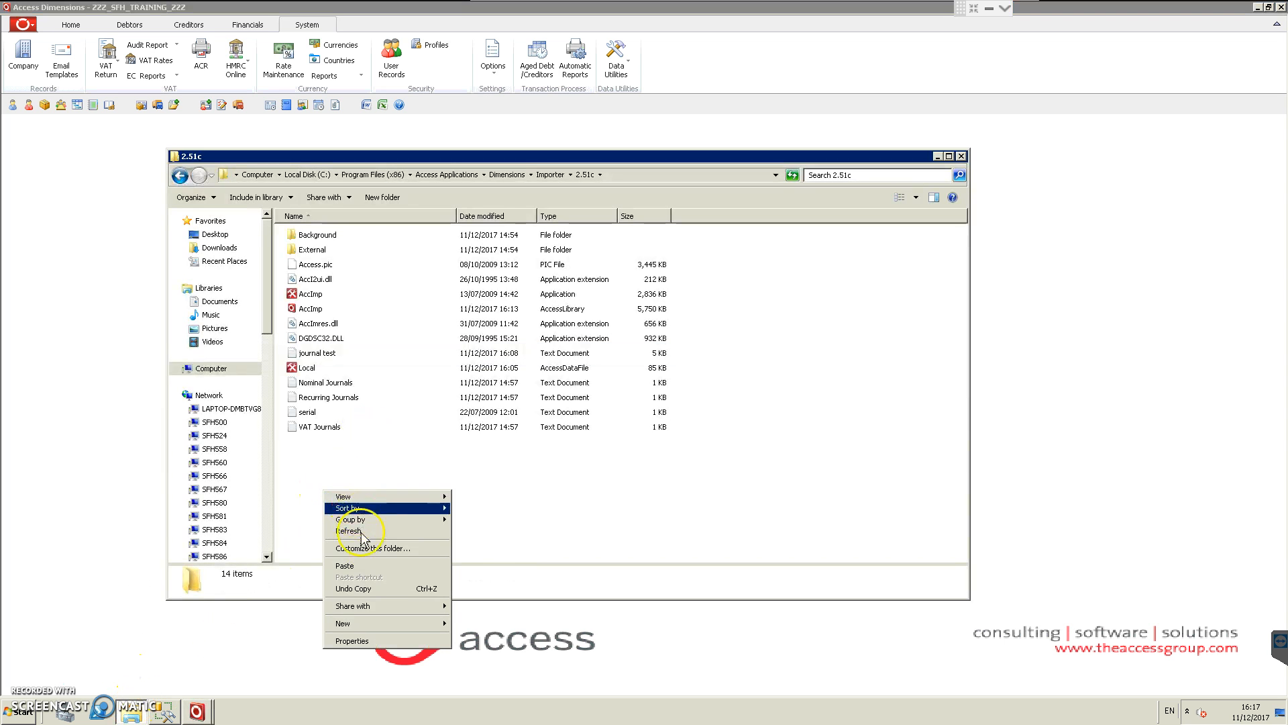
click(354, 565)
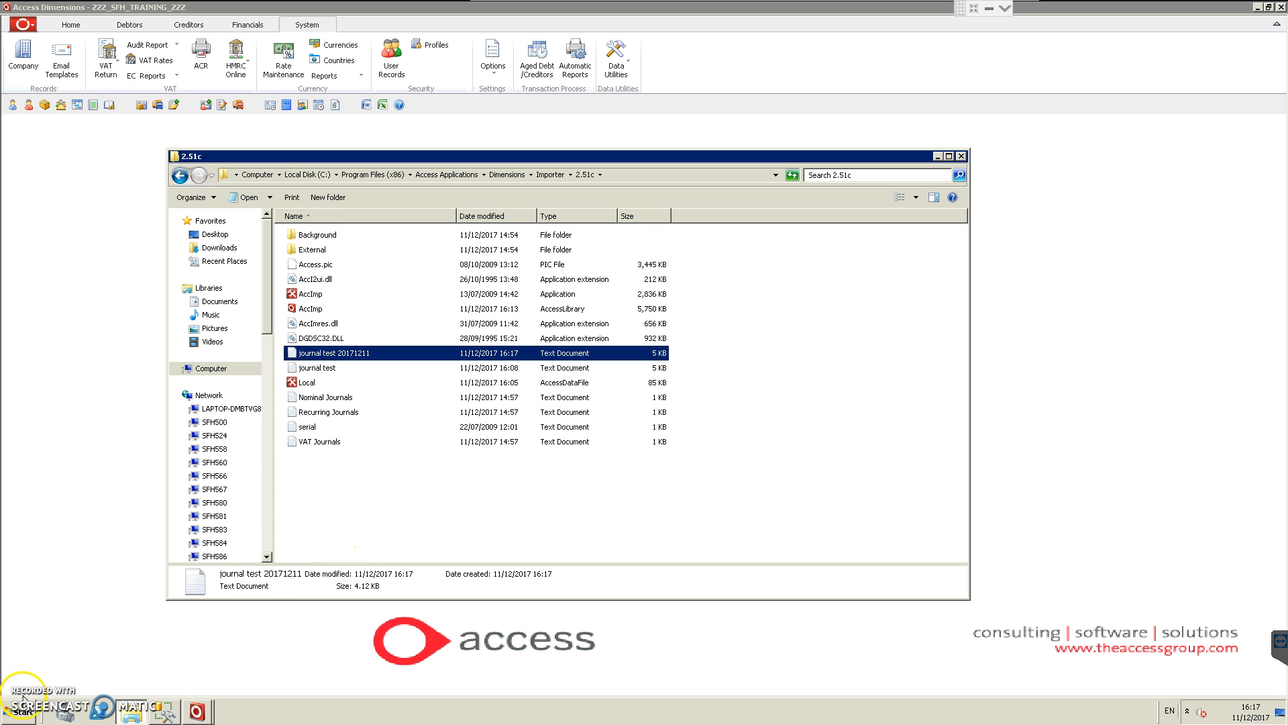
Step: Open Import Utility 2.51c on the server and log on to the ZZZ_SFH_TRAINING_ZZZ database
click(20, 715)
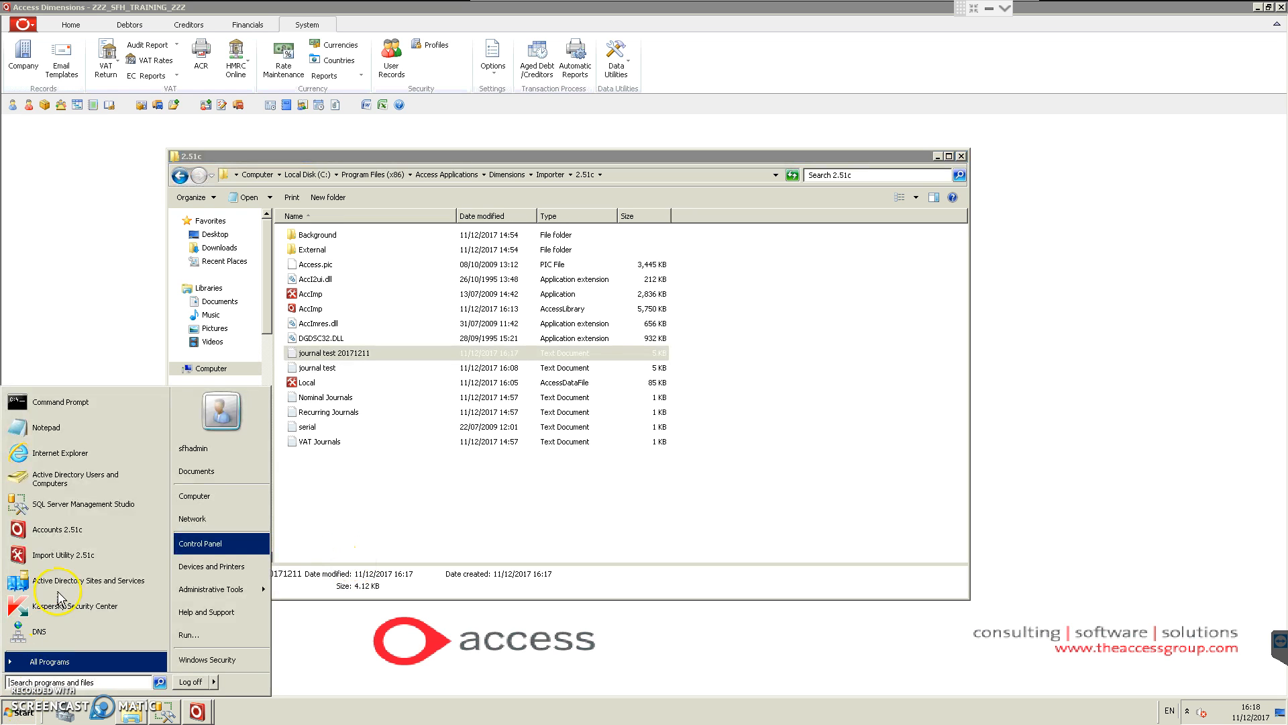
click(65, 555)
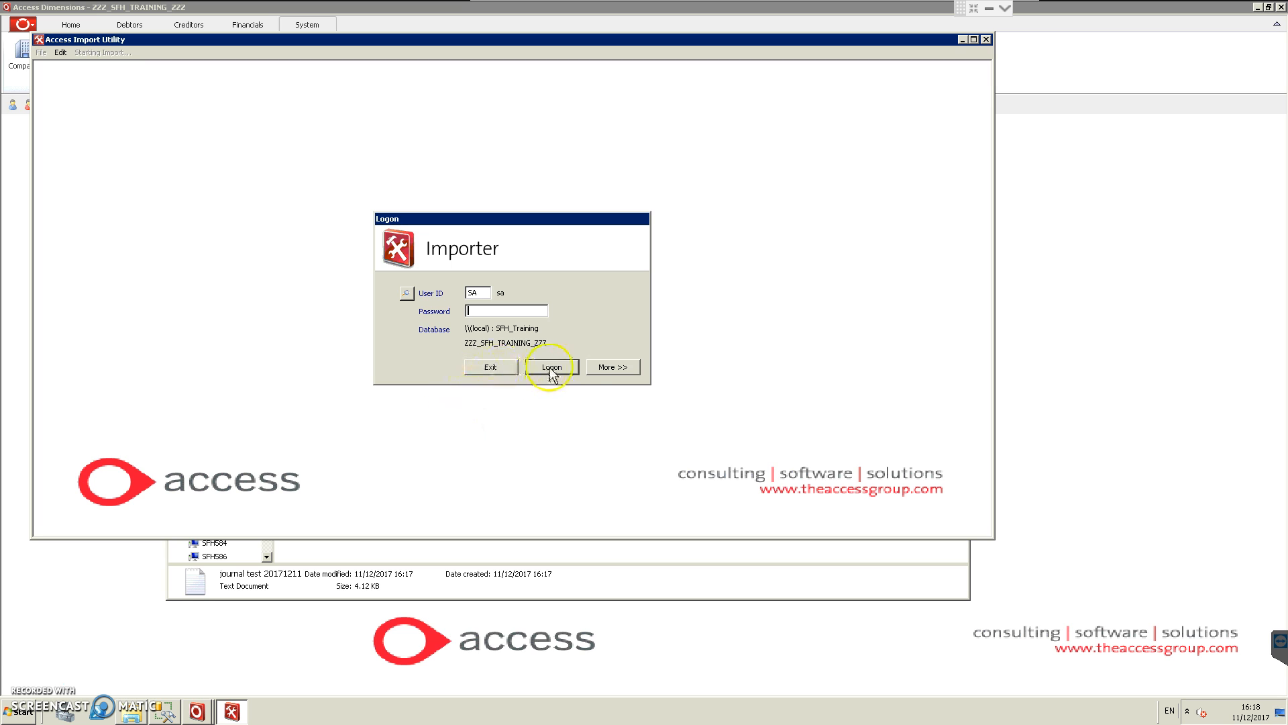
click(616, 371)
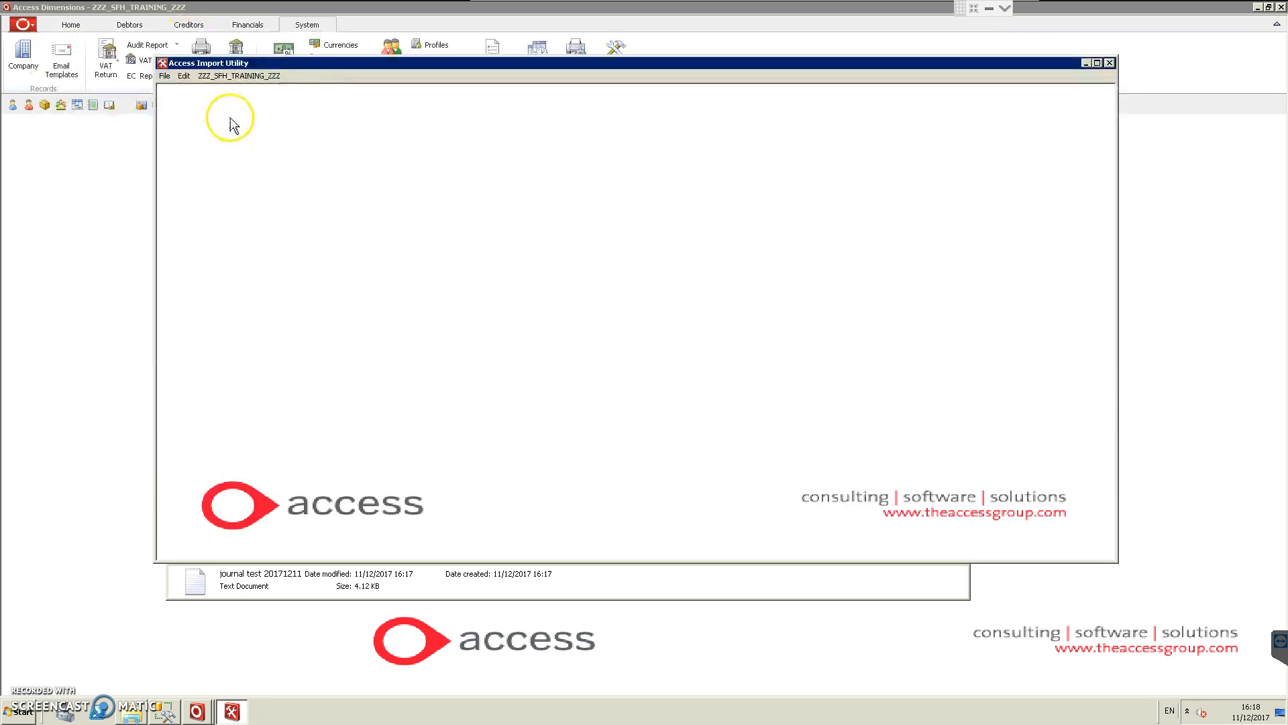
Step: Set up a Nominal Ledger import of Journals from file with the Batch Journals option
click(241, 76)
click(242, 90)
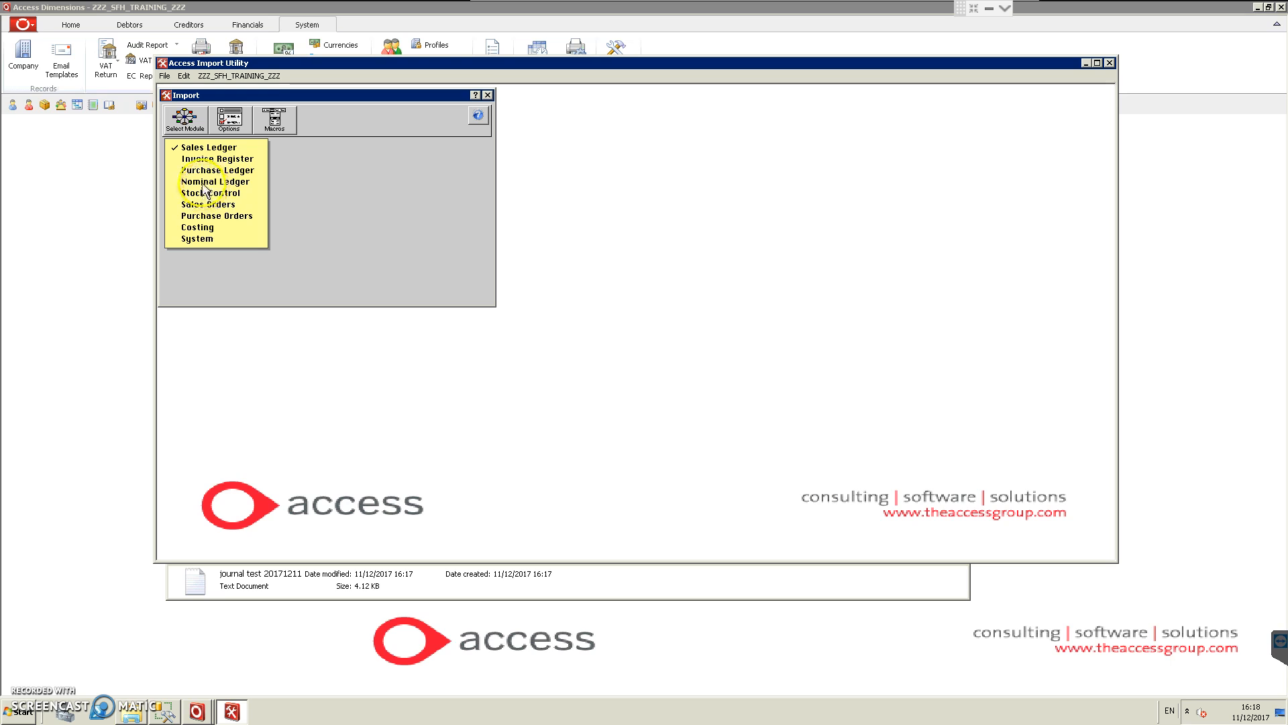
click(203, 182)
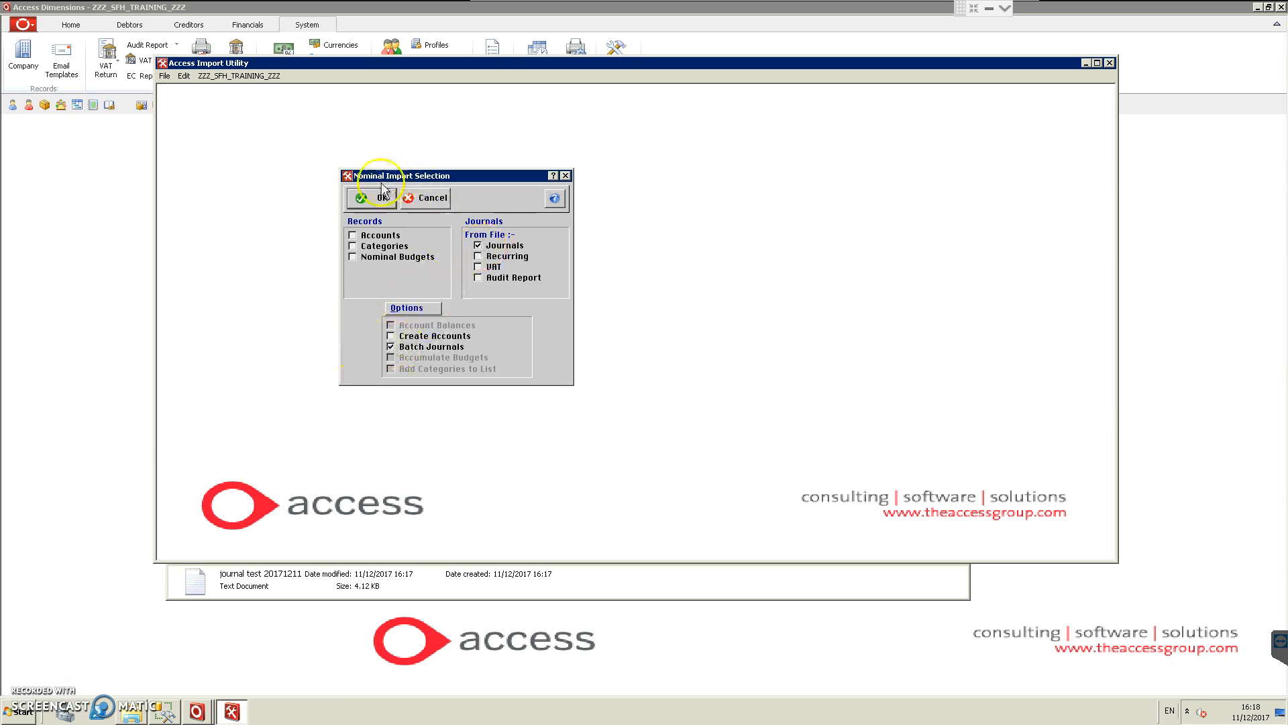
click(366, 197)
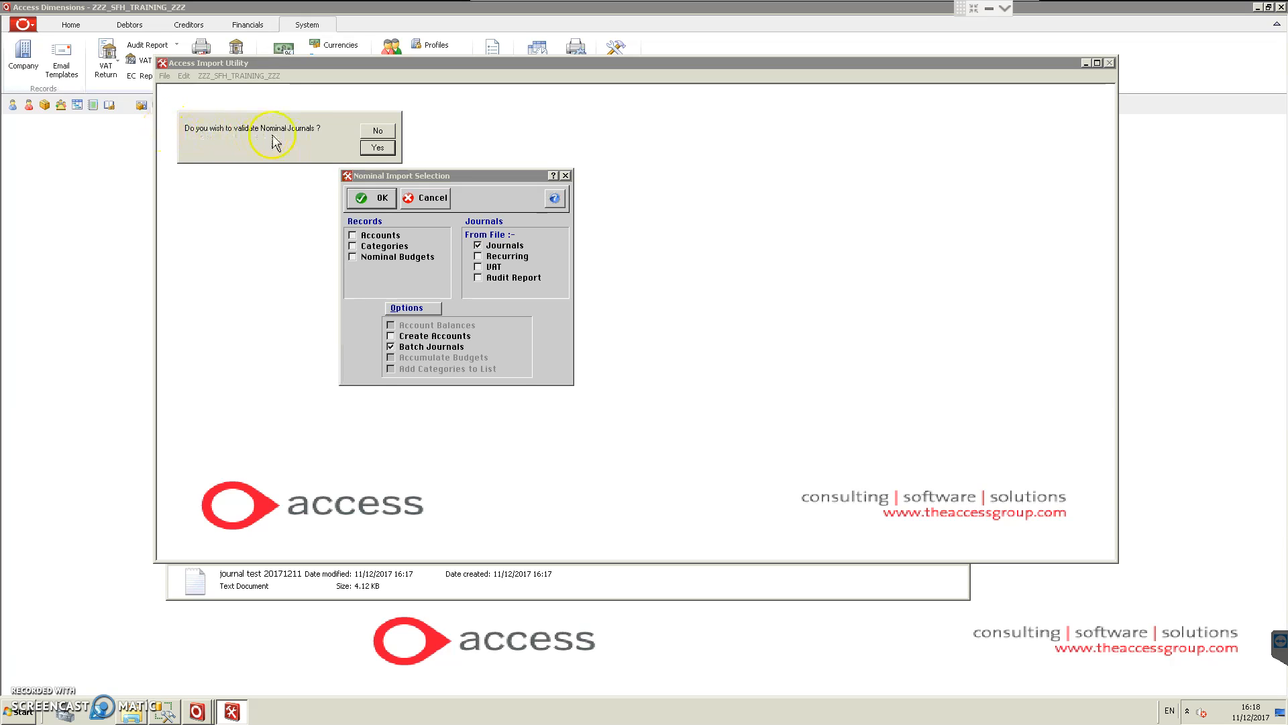
Step: Validate the nominal journals from the file journal test 20171211 and maximize the resulting Import Error List
click(379, 149)
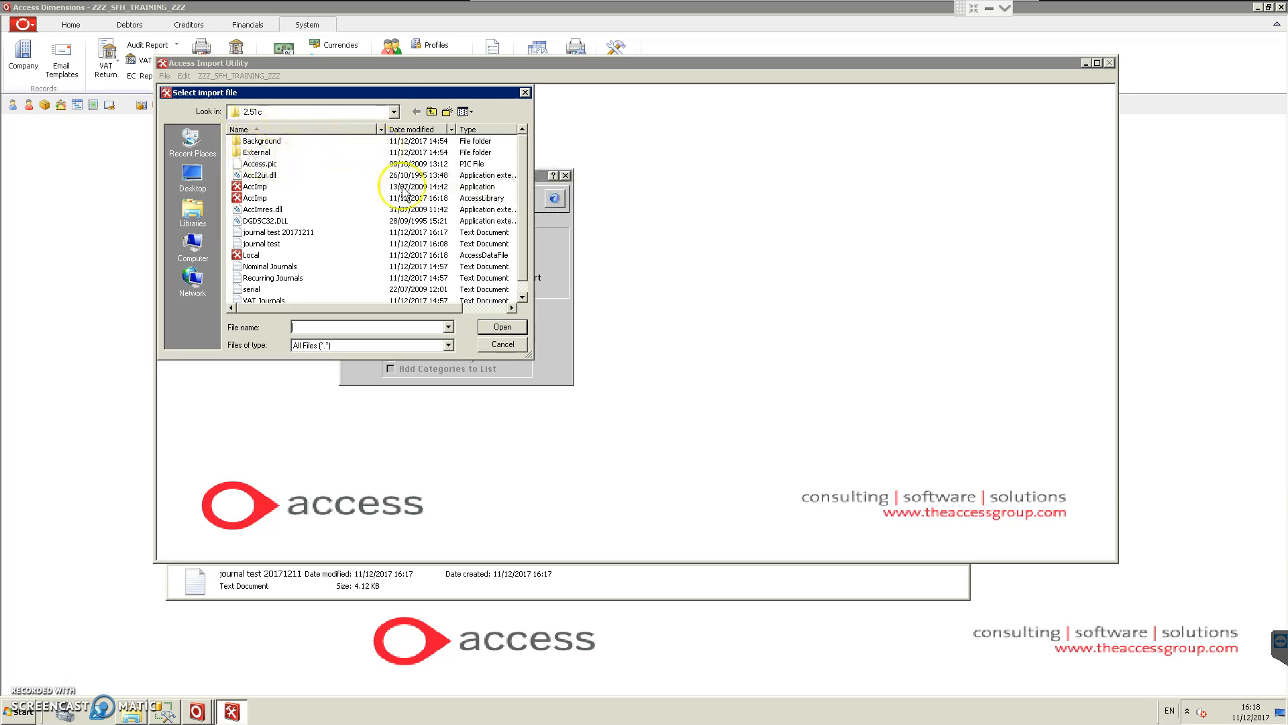
scroll(524, 241, down, 1)
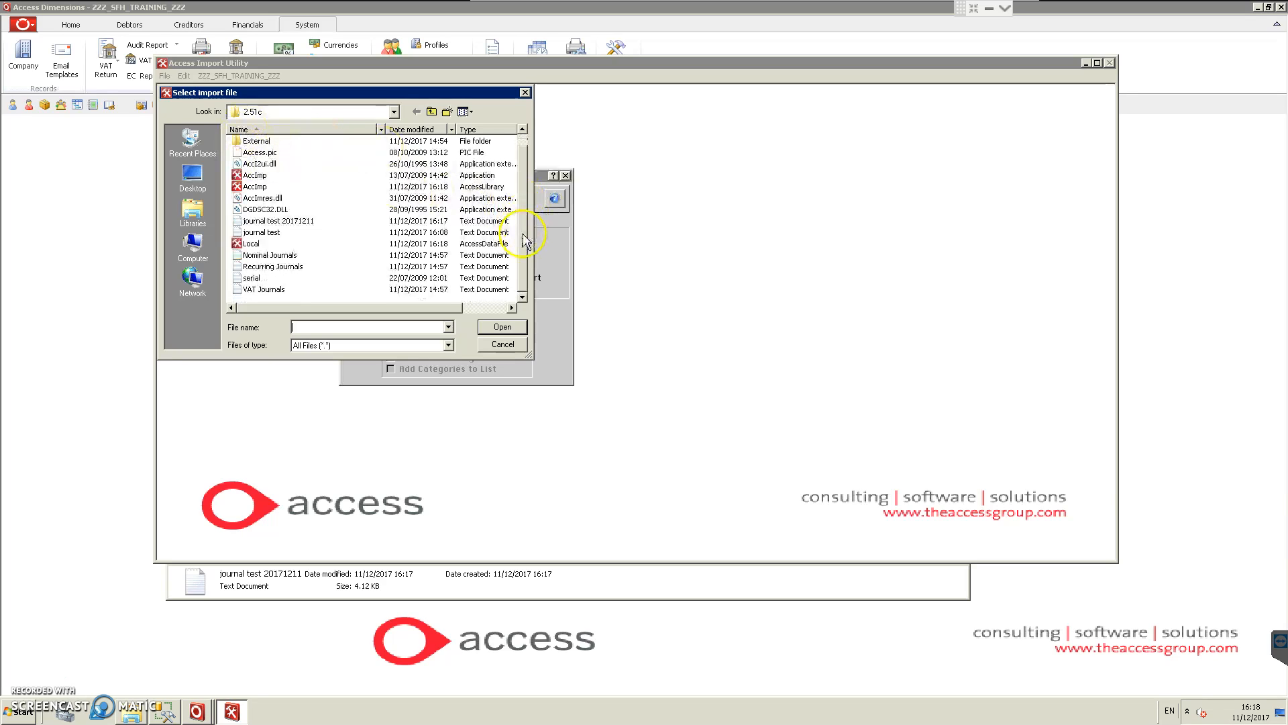
click(296, 221)
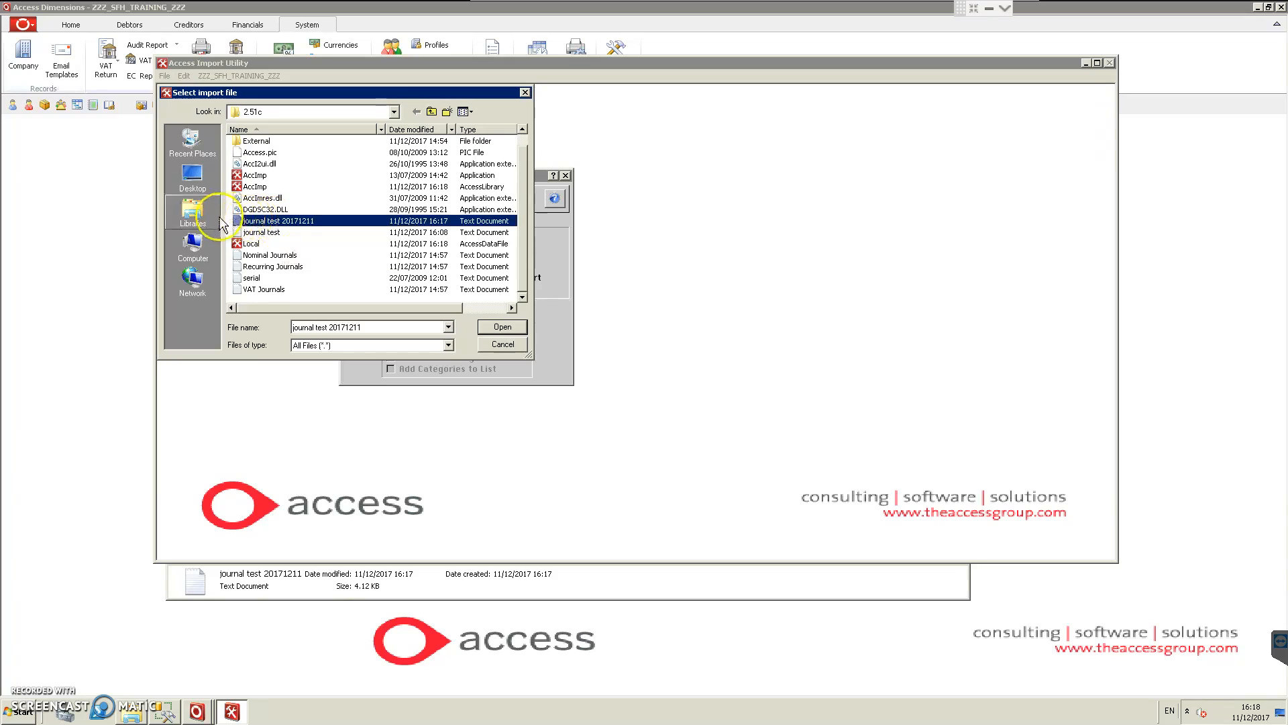
click(503, 328)
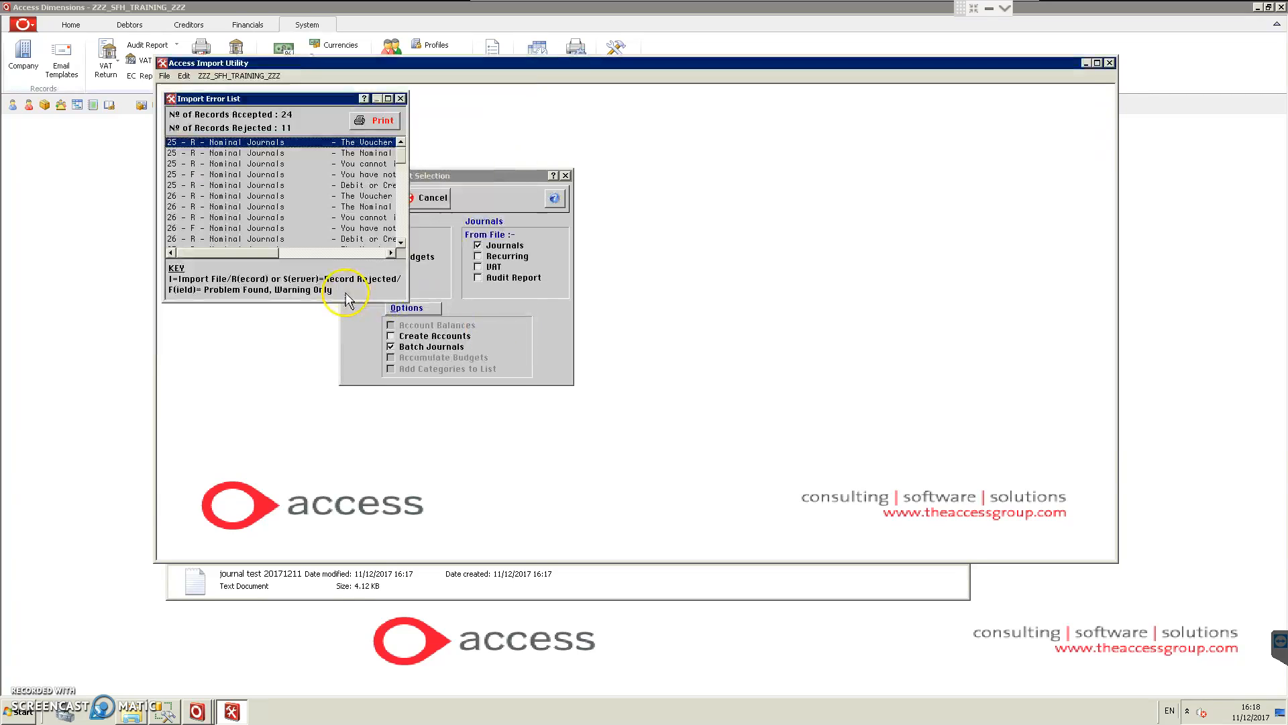
click(388, 98)
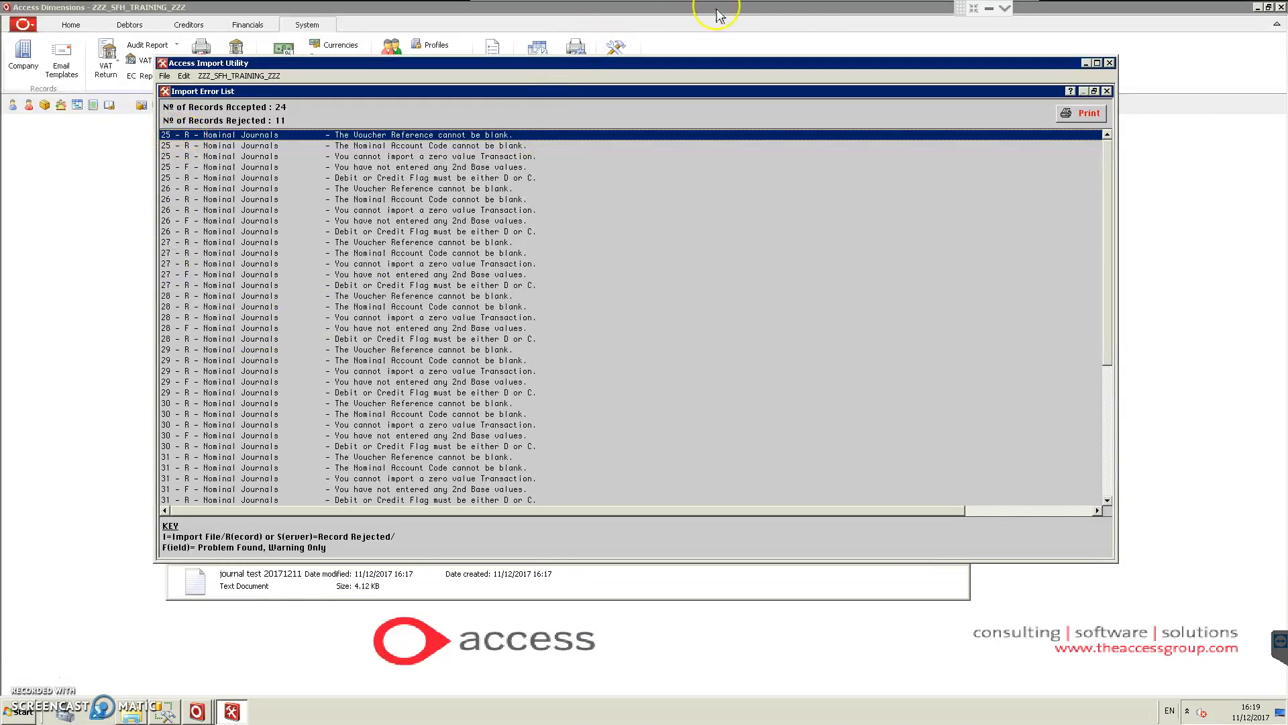
Step: Switch to the Excel journal sheet and compare header row 1 and last line 25 with the empty formula rows 26 to 36
click(777, 8)
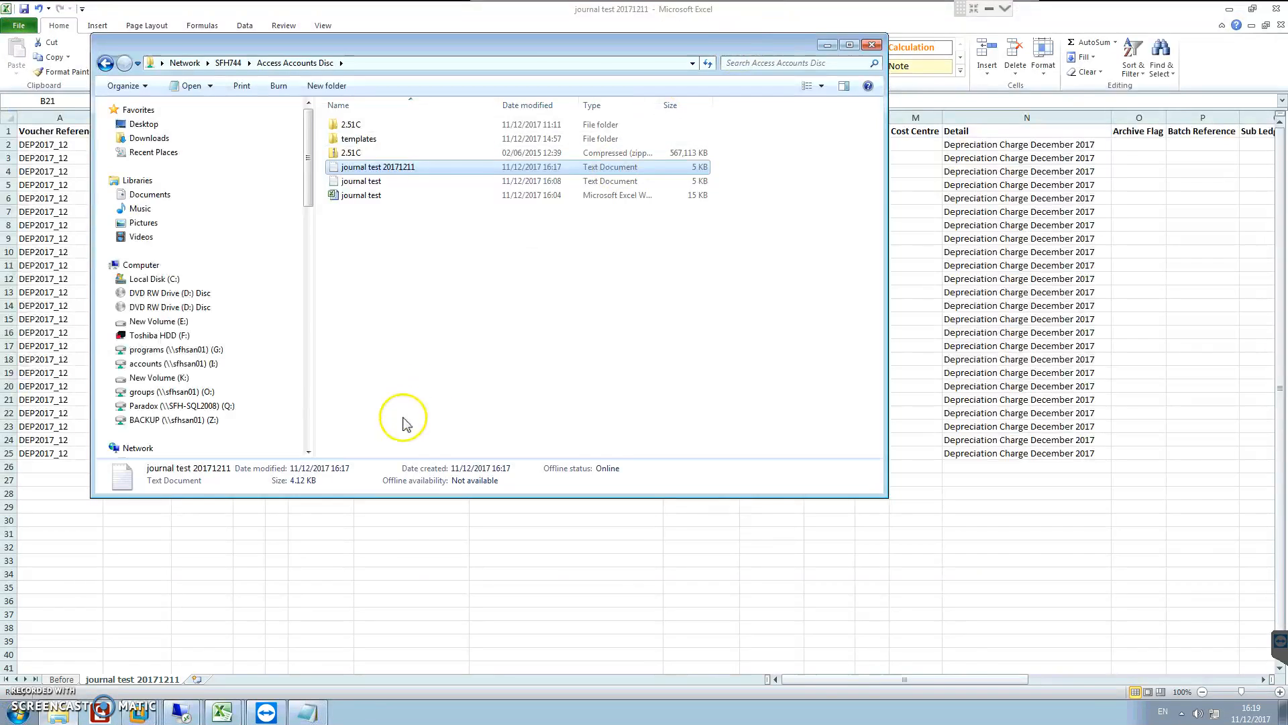
click(303, 611)
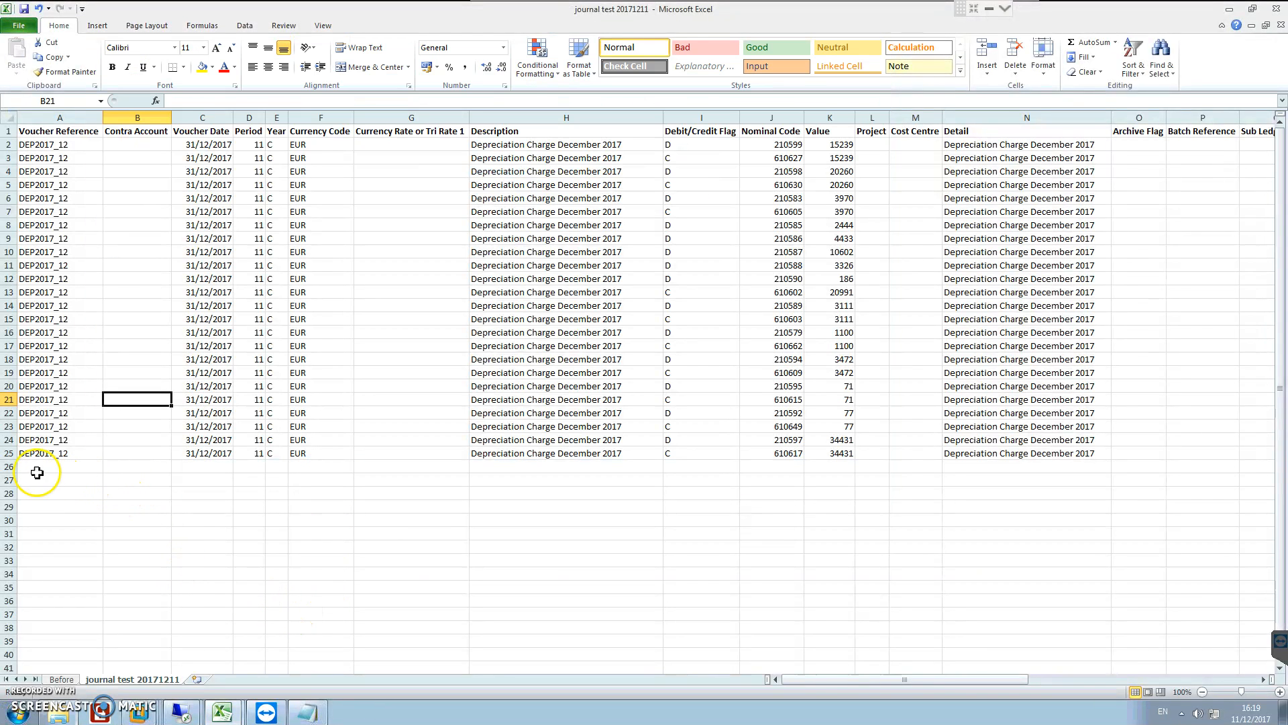
click(12, 454)
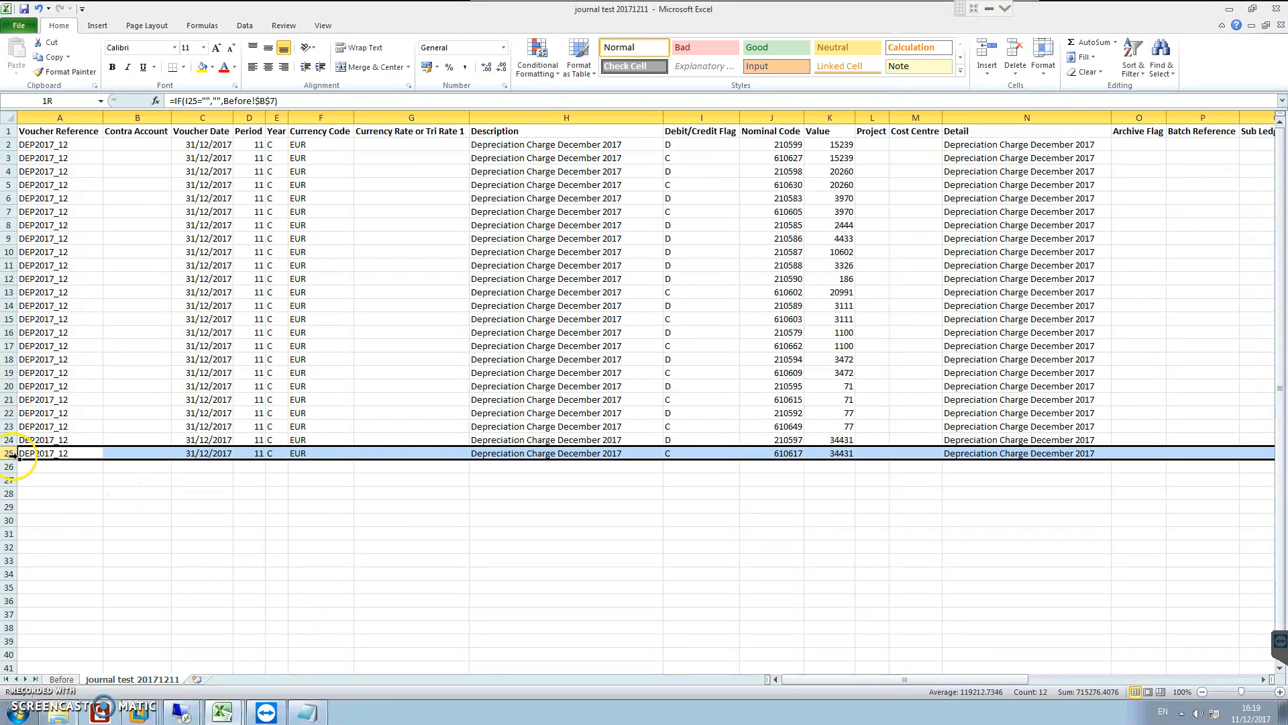
click(12, 132)
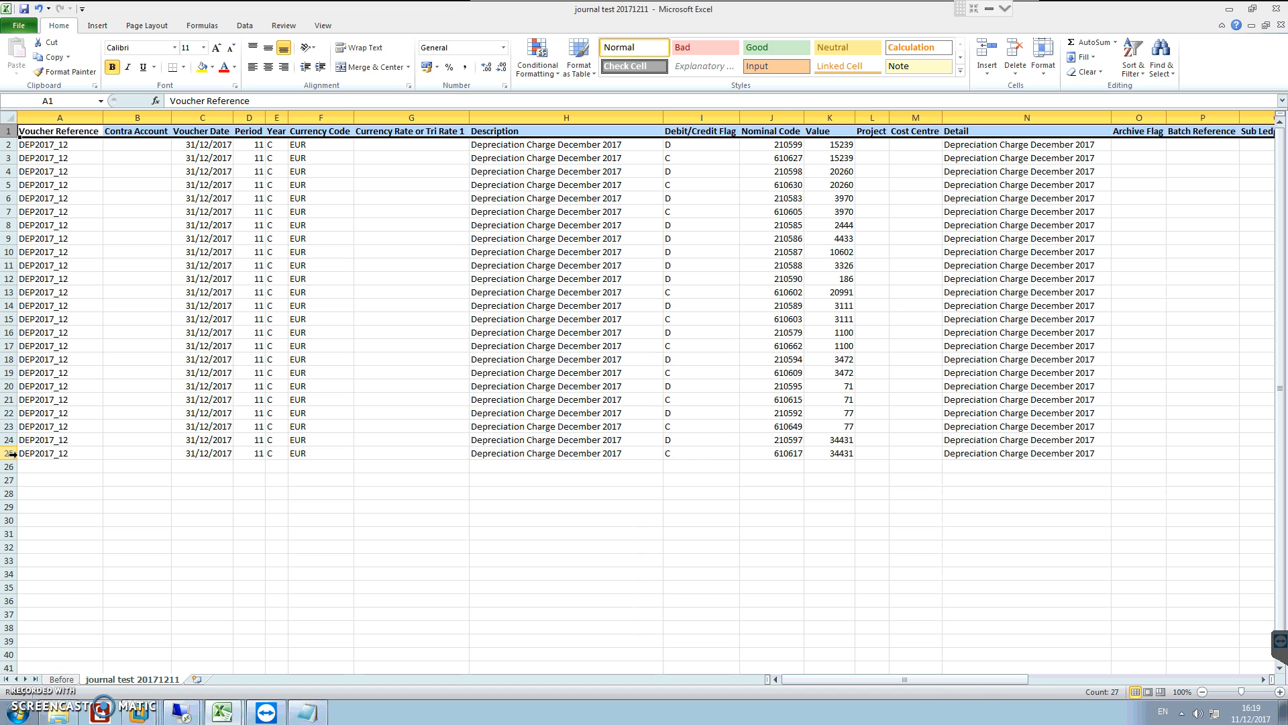
click(13, 454)
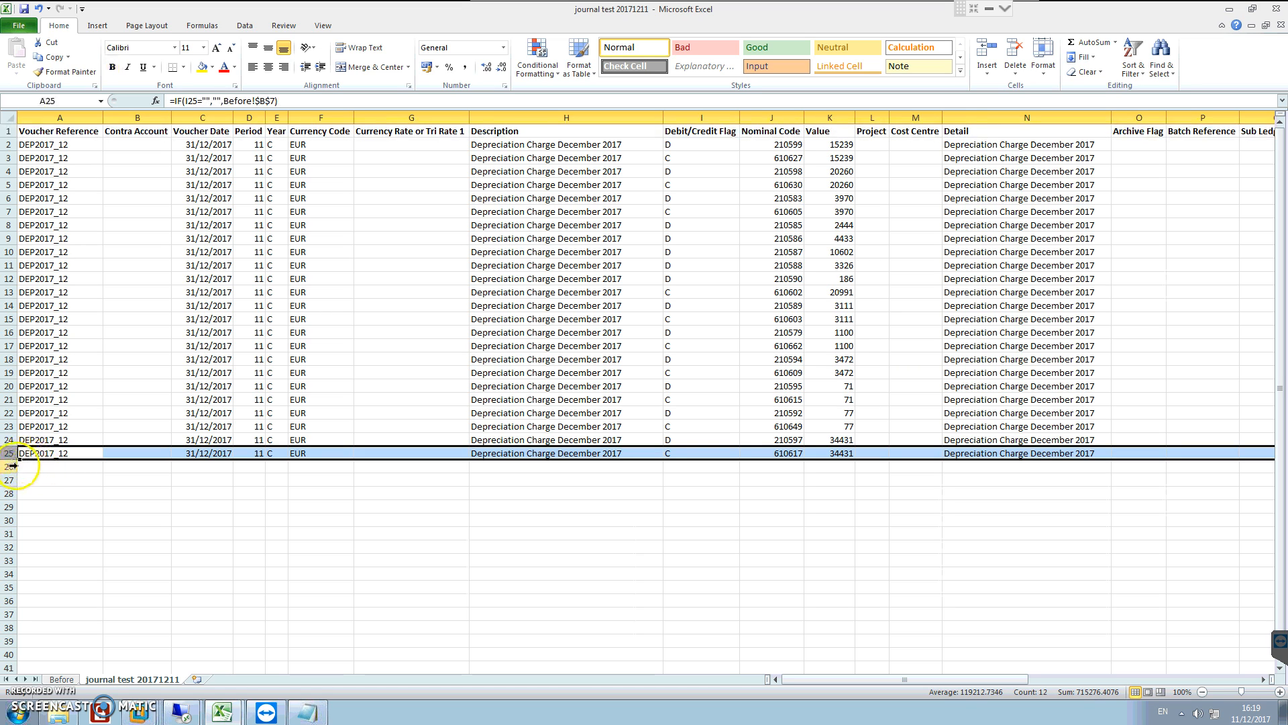
click(14, 466)
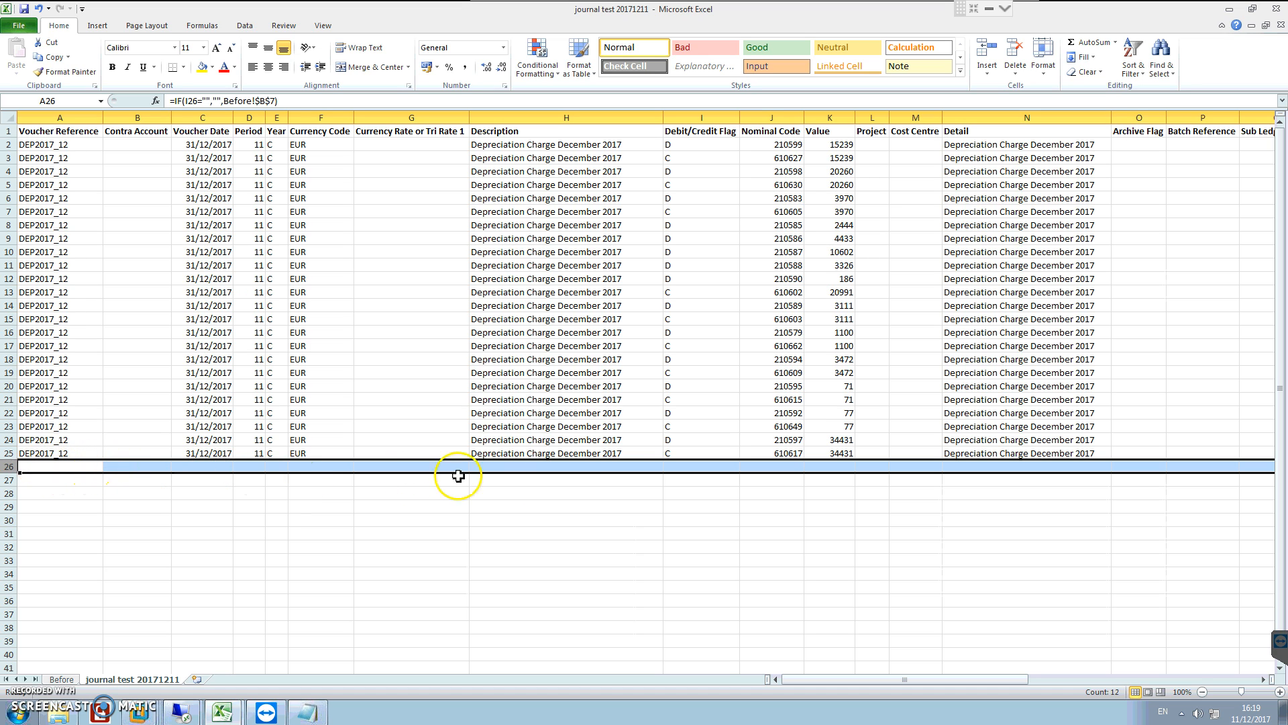
drag(52, 466, 52, 596)
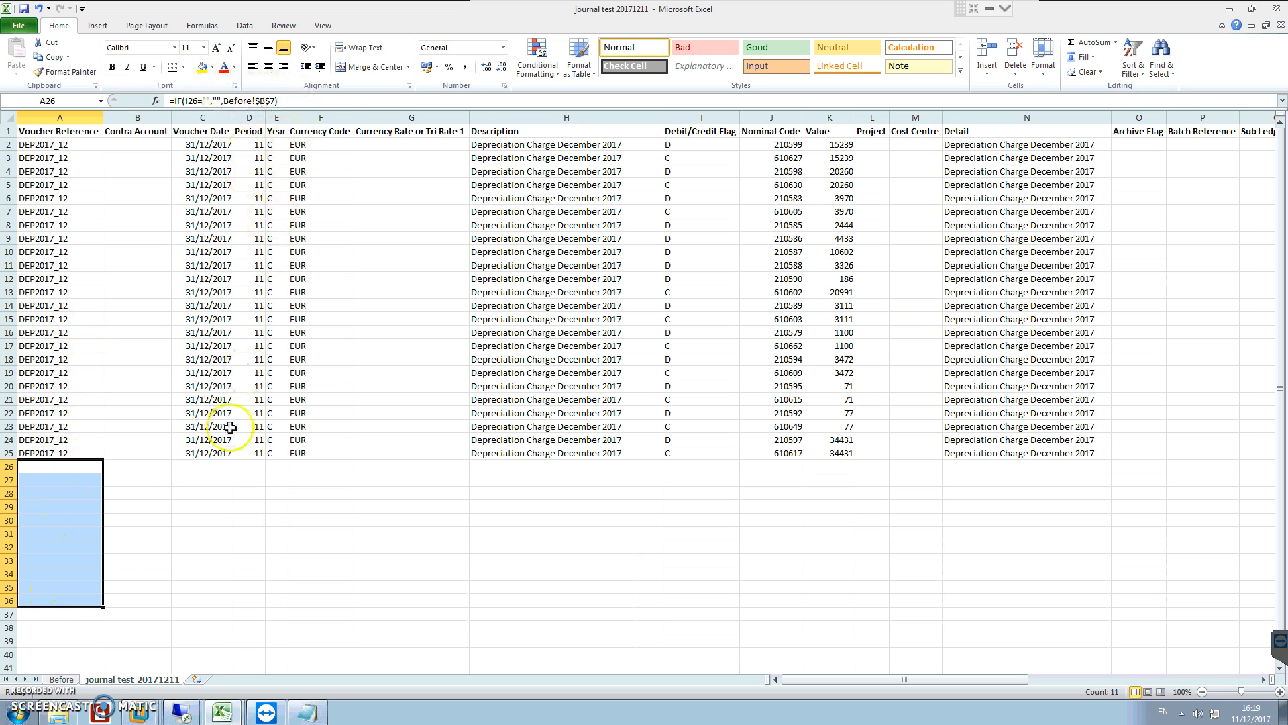
click(42, 615)
click(35, 600)
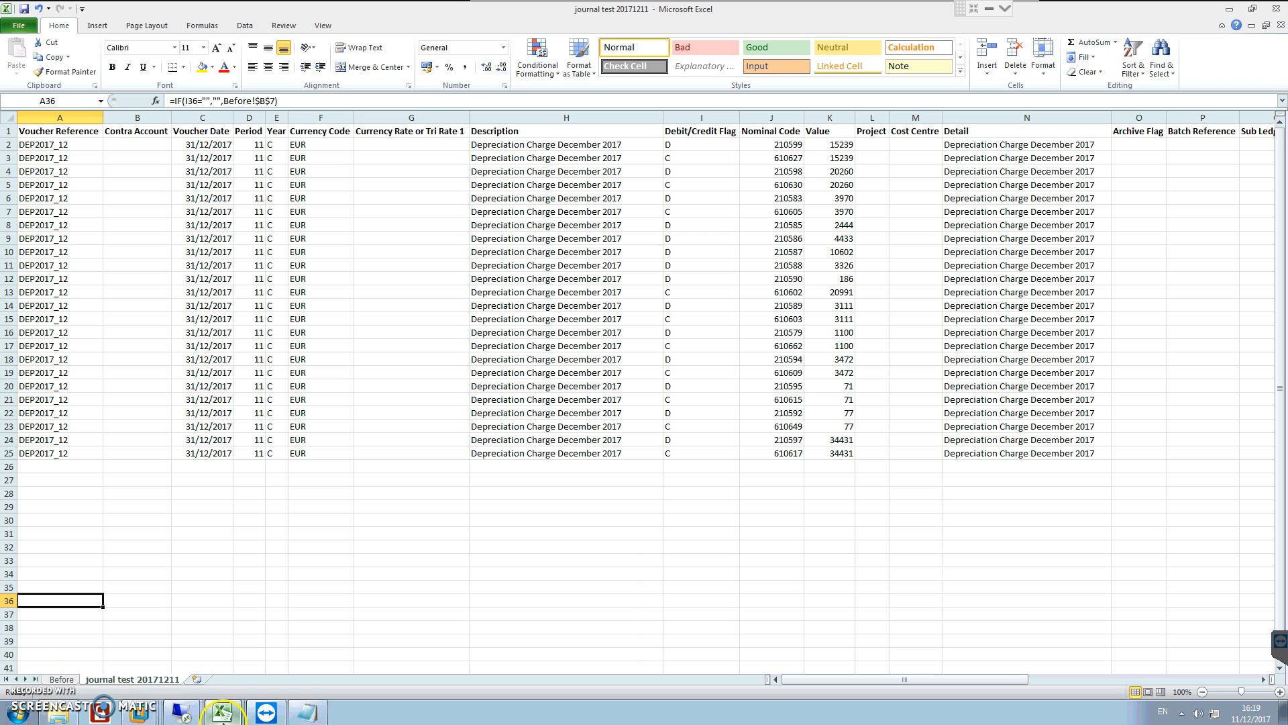
Step: Return to the remote Import Error List and check which record numbers it covers, from the first entry to the last
click(182, 715)
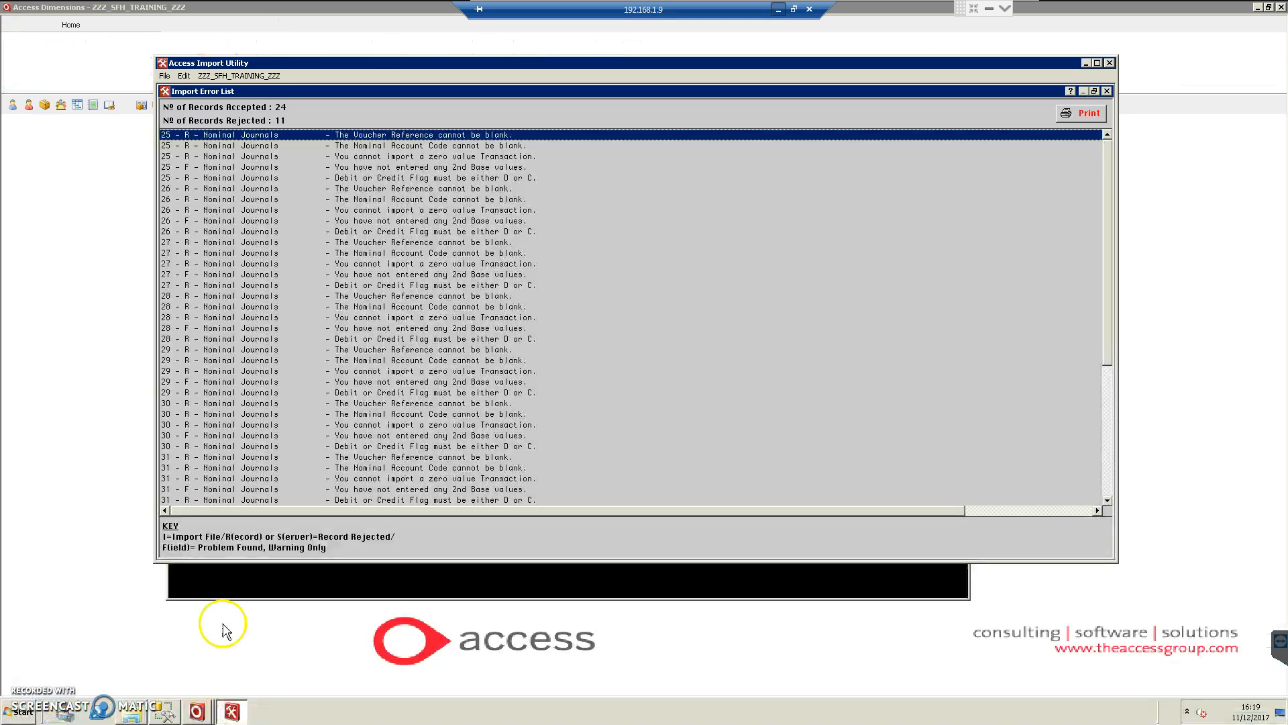
click(218, 651)
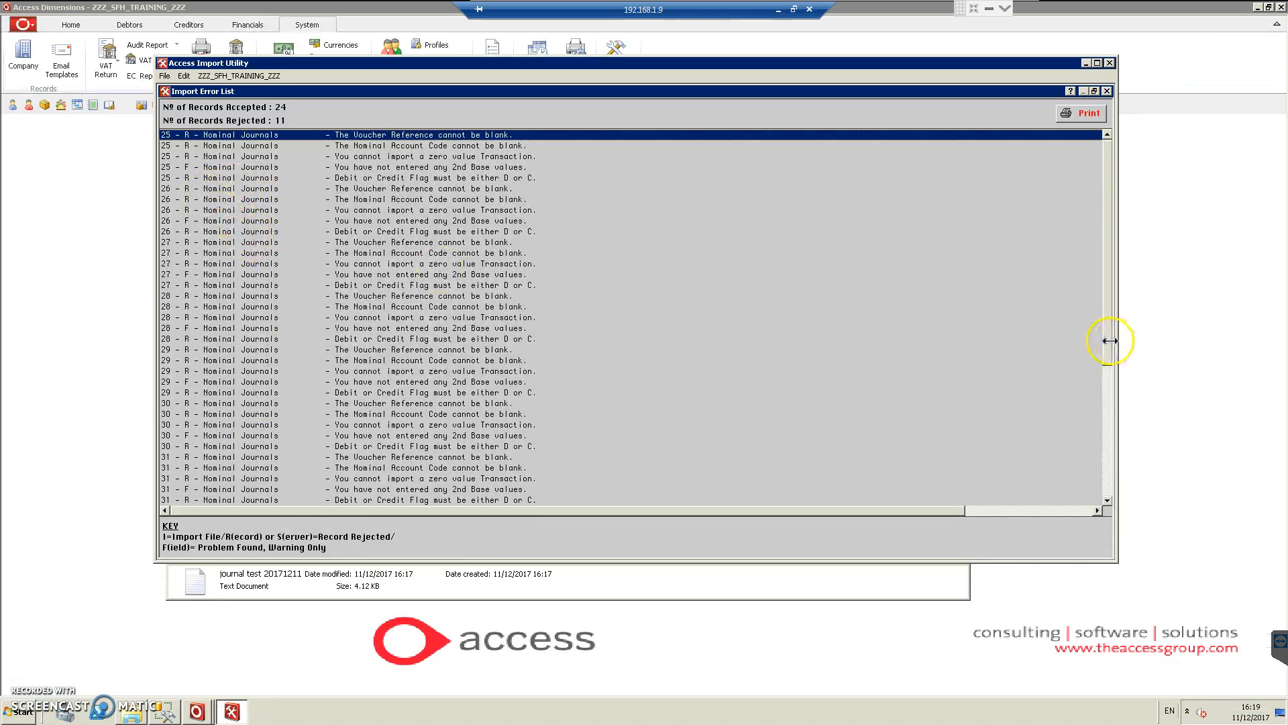
drag(1105, 345, 1106, 490)
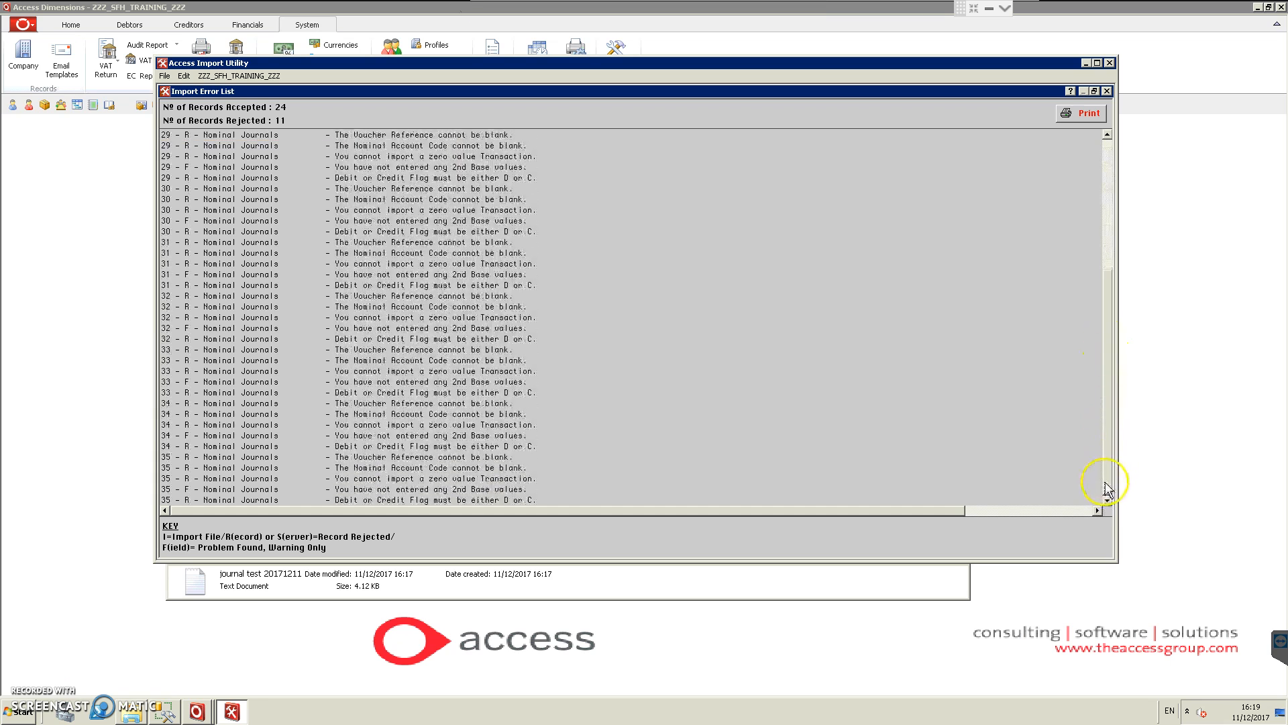
click(210, 498)
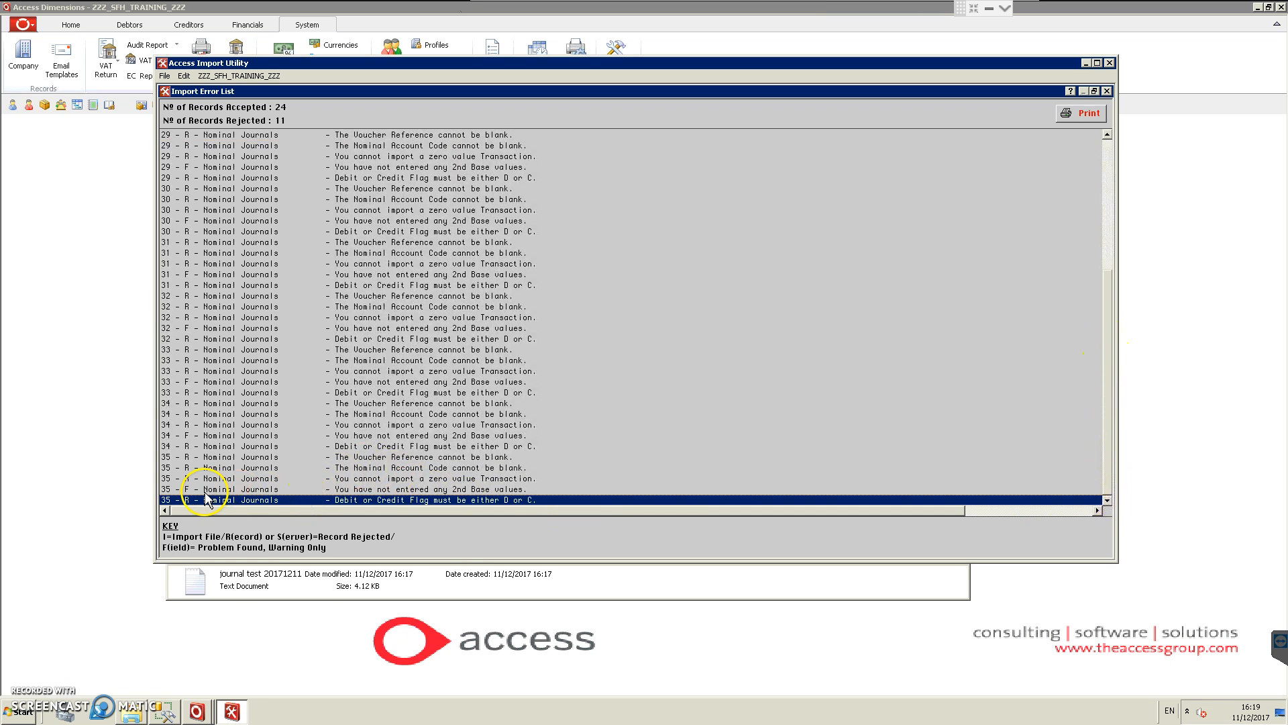
click(1108, 183)
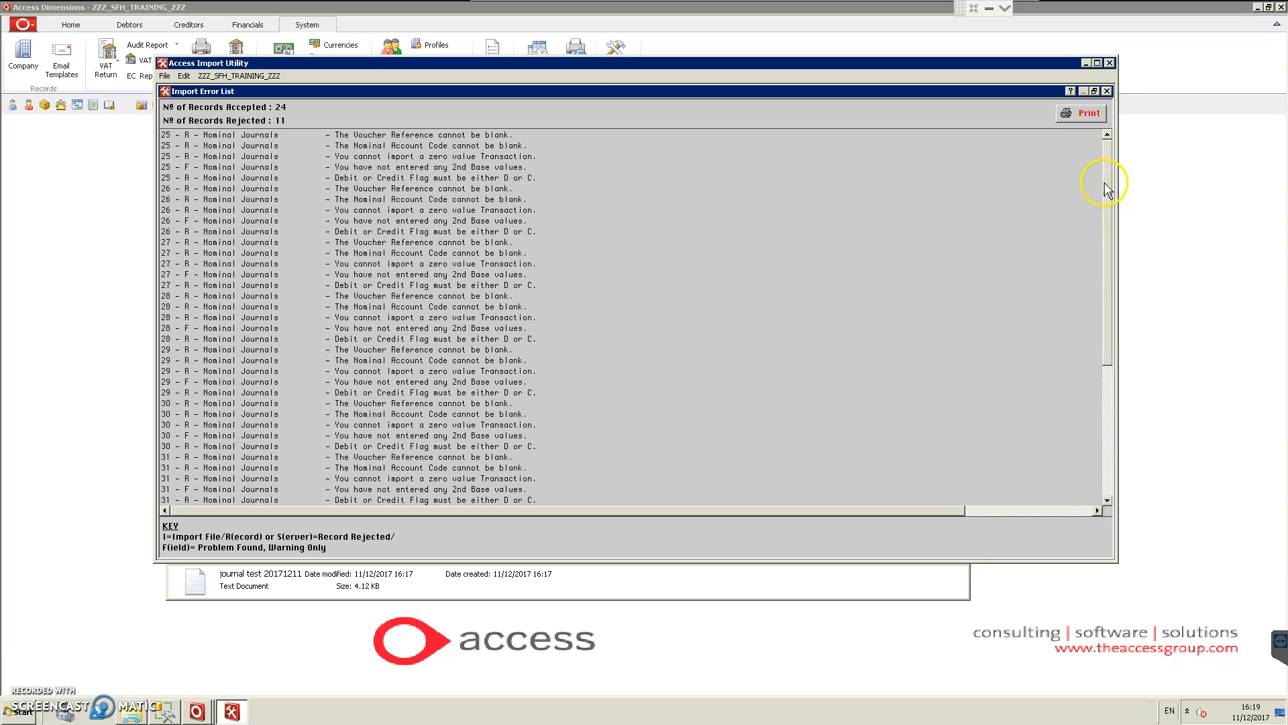
Step: Examine each error message for record 25 and its R or F rejection code in the Import Error List
click(389, 137)
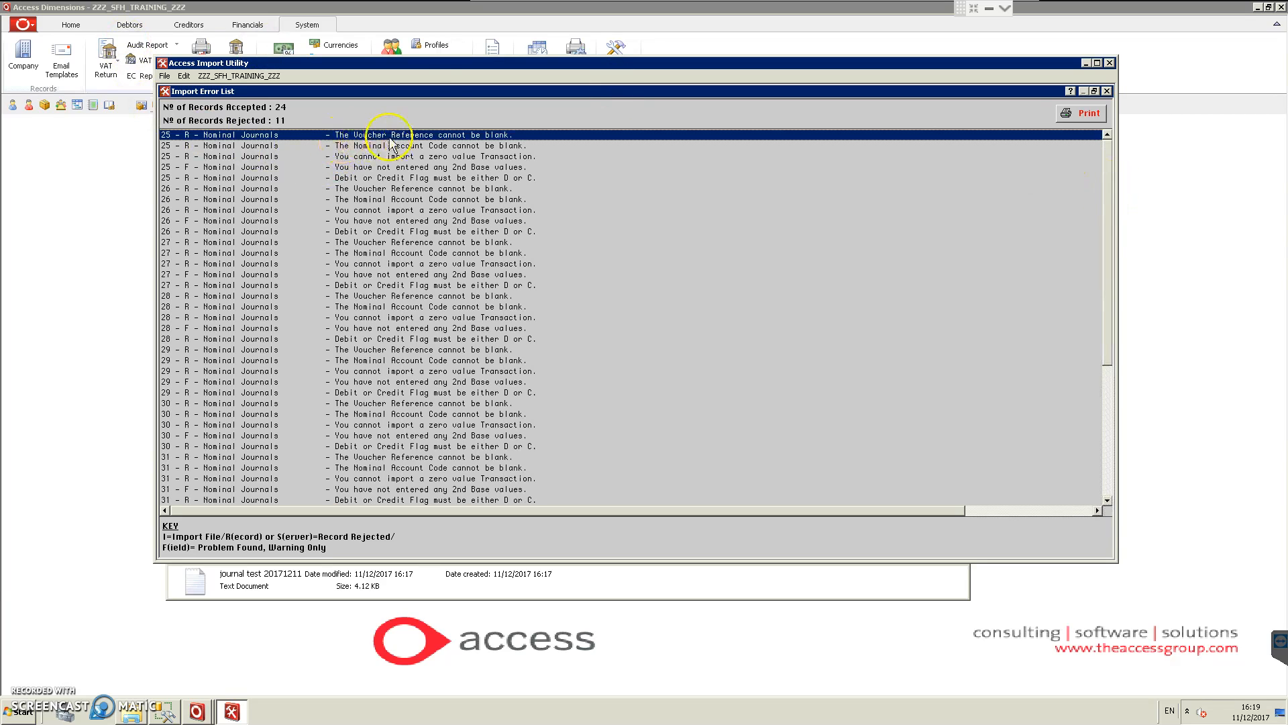
click(463, 145)
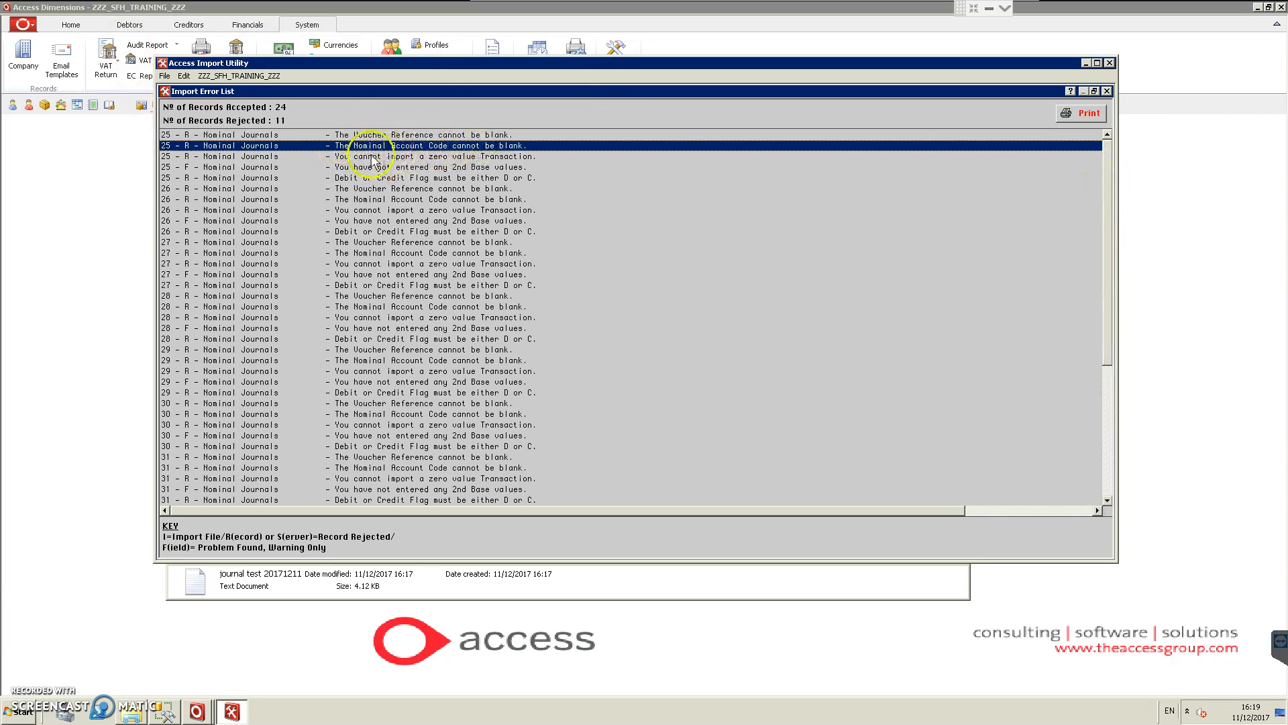
click(477, 159)
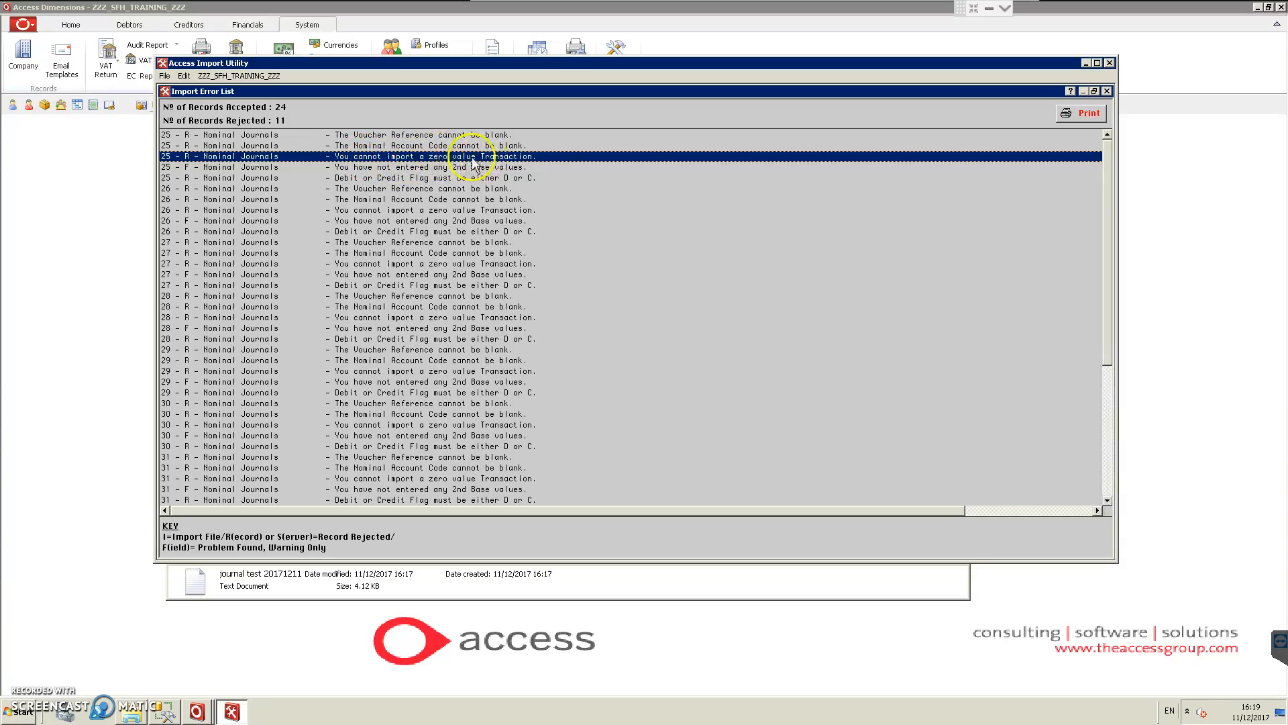
click(465, 168)
click(406, 180)
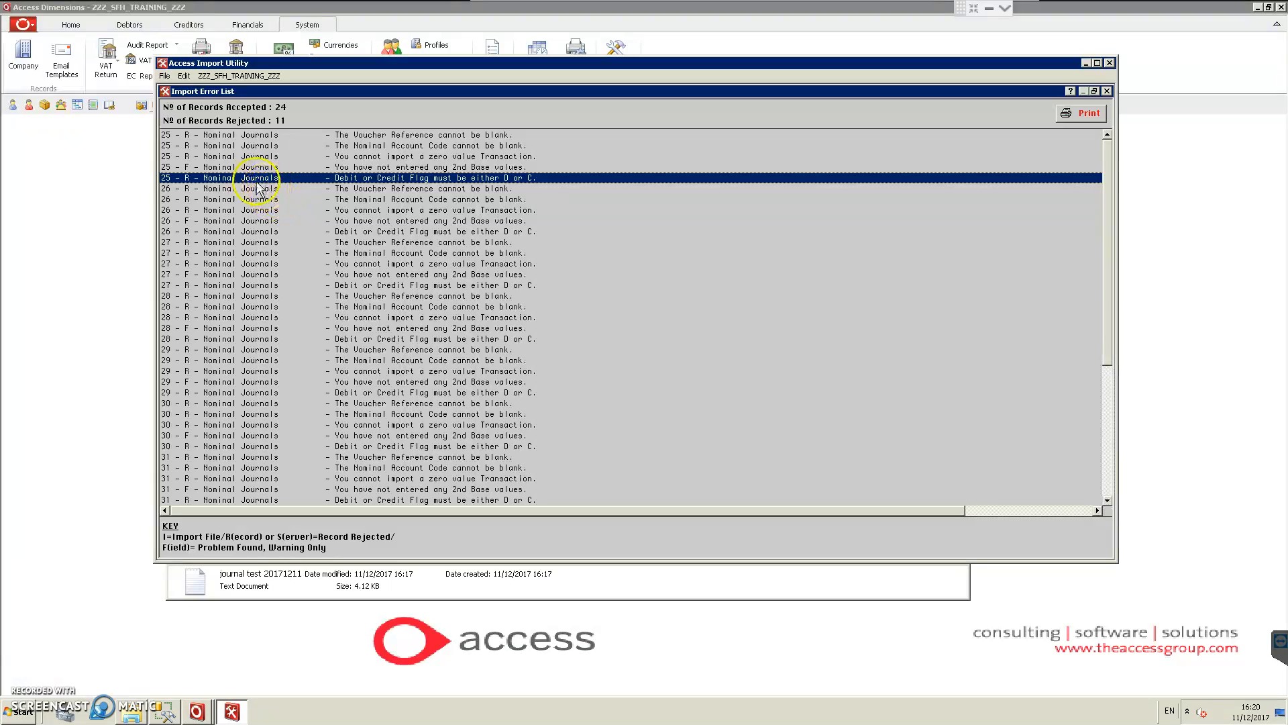
click(190, 137)
click(192, 145)
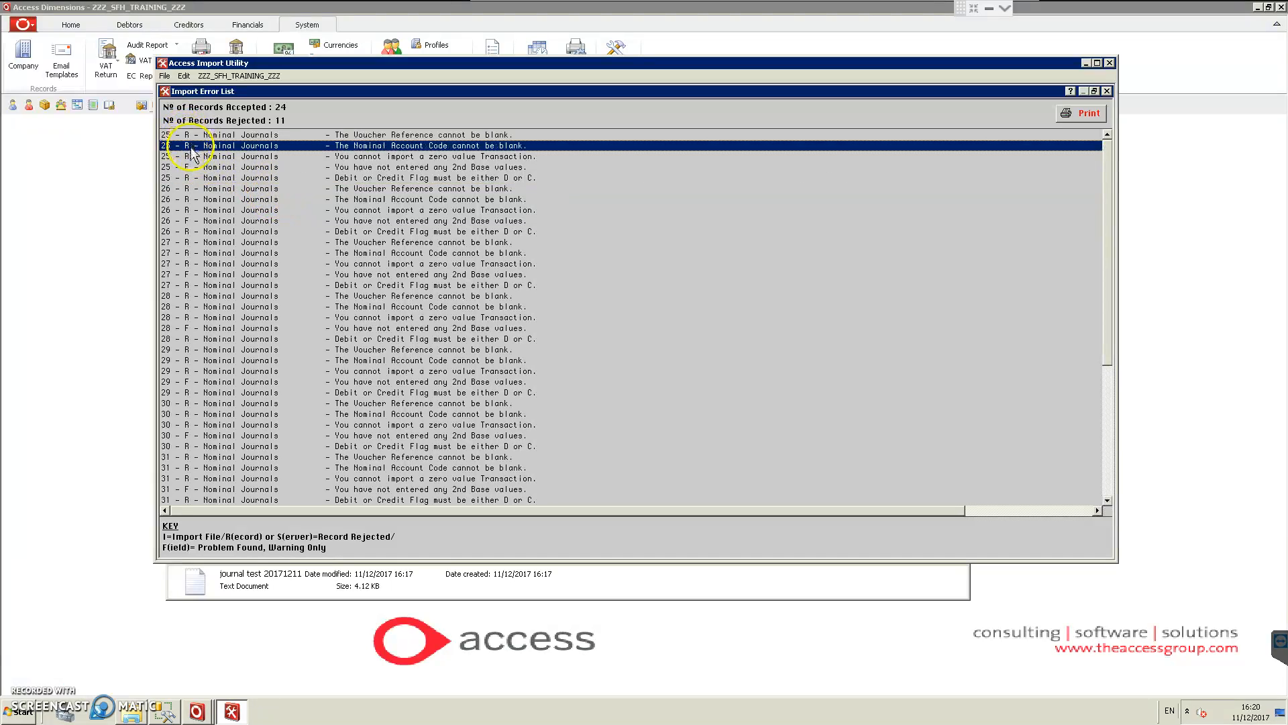
click(195, 157)
click(198, 178)
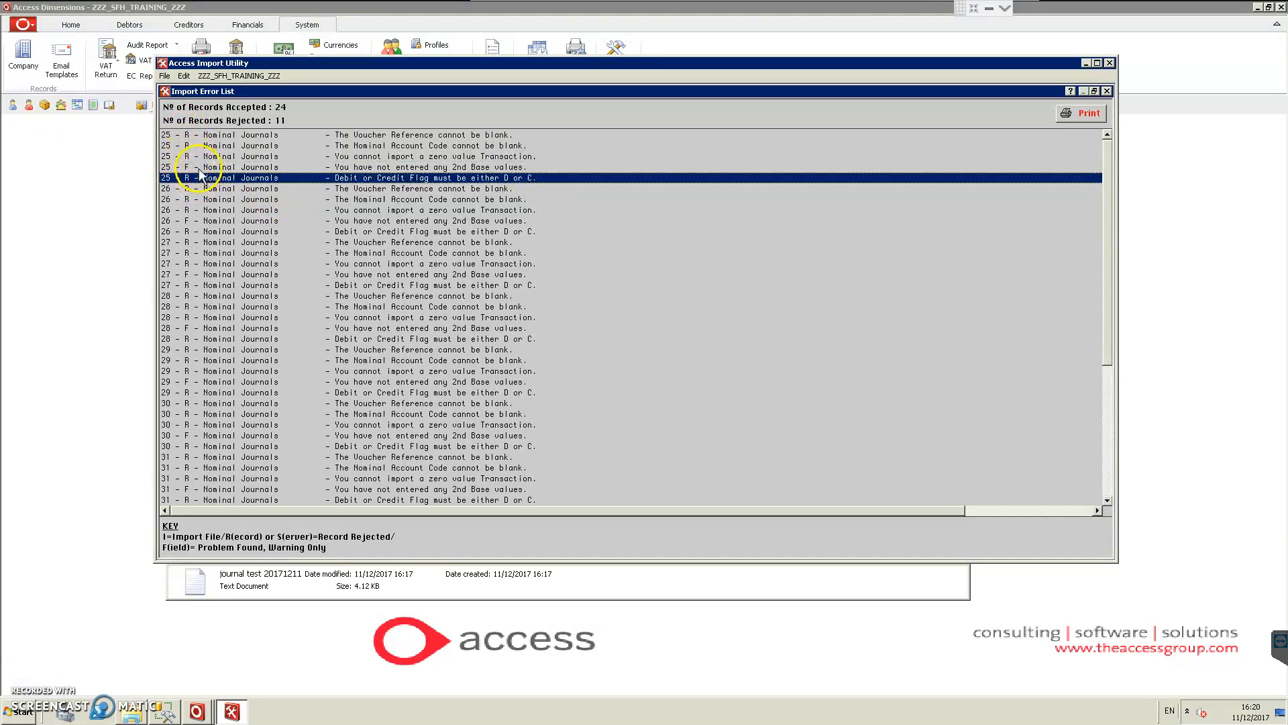
Step: Compare the error messages for records 25 and 26, check the rest of the Import Error List and close it
click(198, 167)
click(202, 179)
click(204, 190)
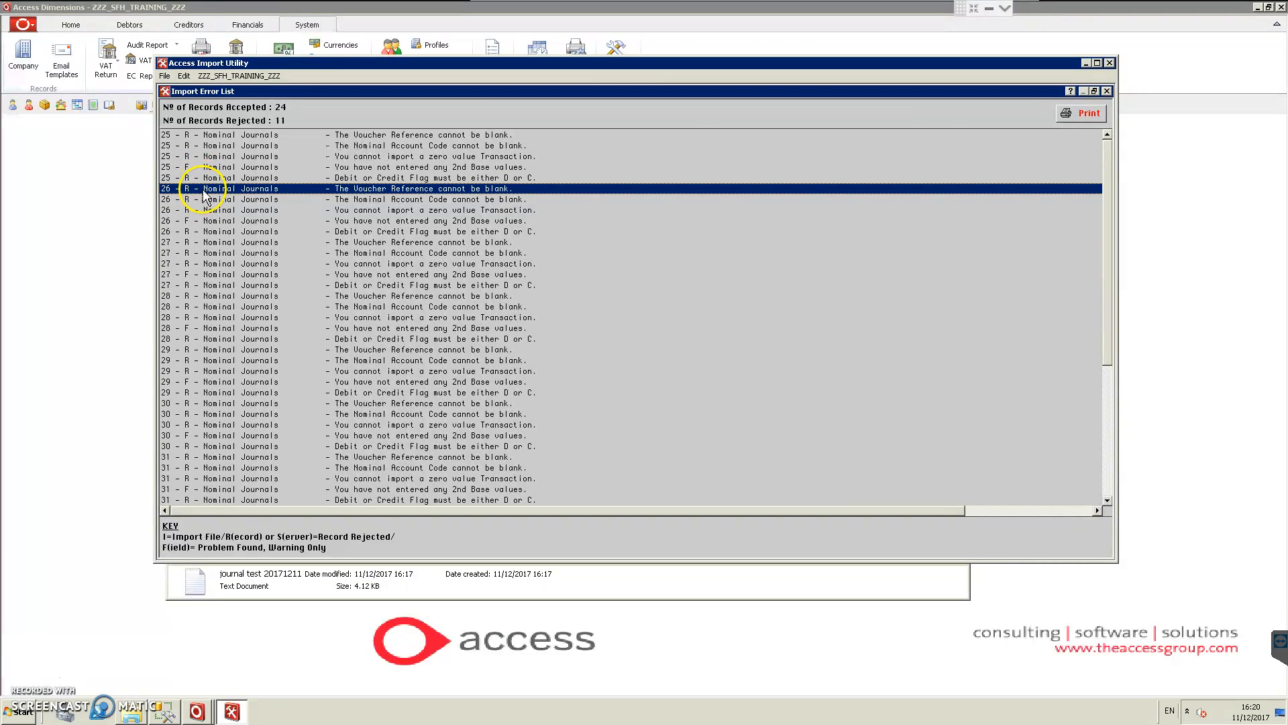
click(205, 210)
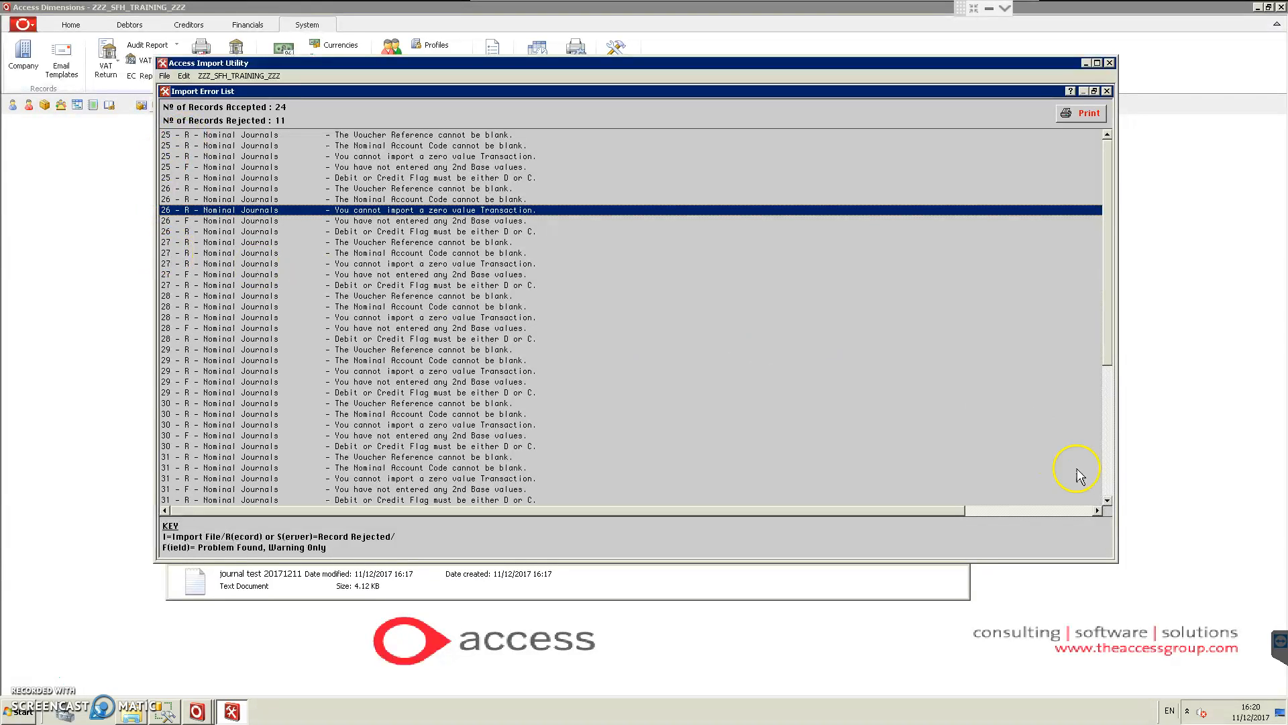
click(1111, 475)
drag(1110, 463, 1114, 246)
click(172, 137)
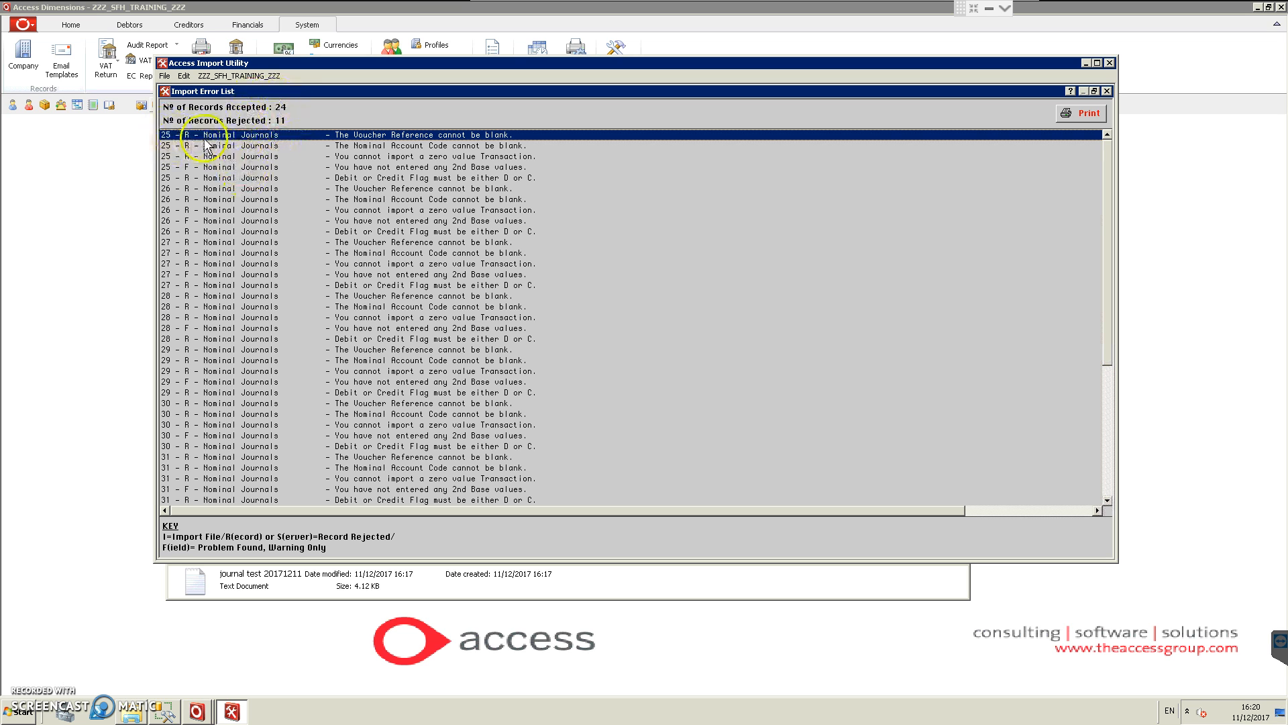
click(1108, 92)
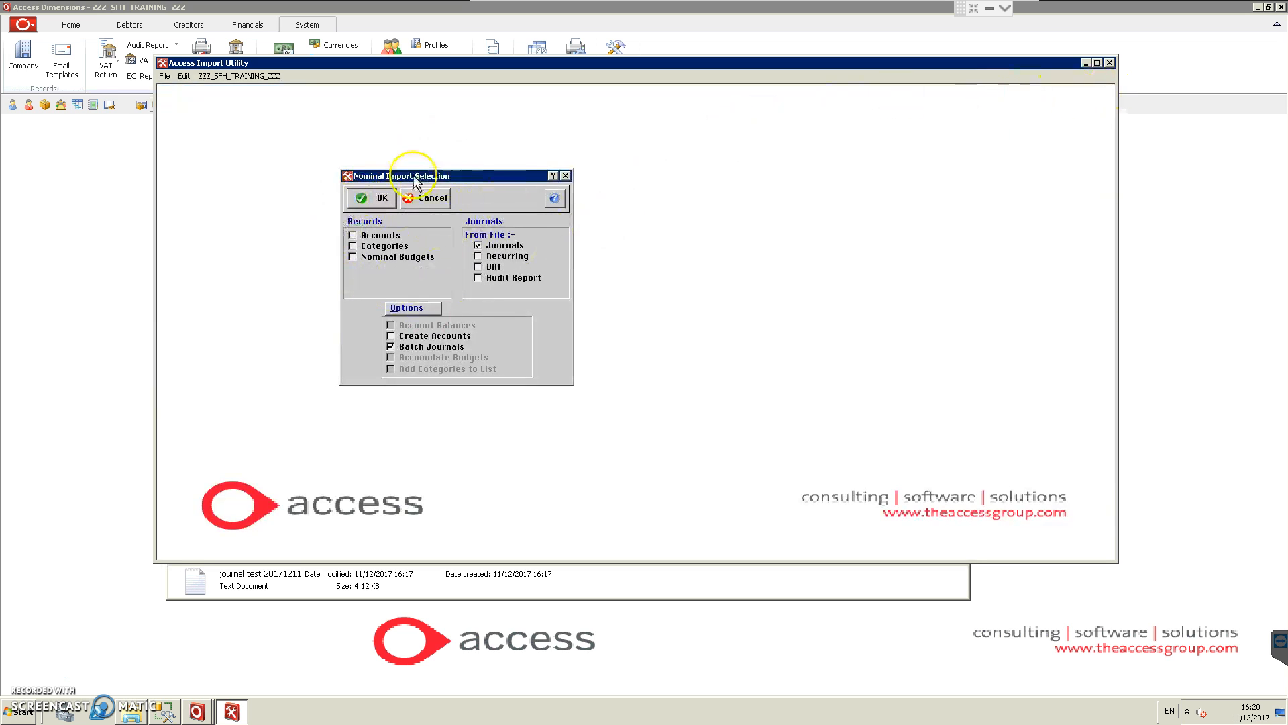
Step: Import the nominal journals from the file journal test 20171211, declining validation, and close the resulting Import Error List
click(378, 199)
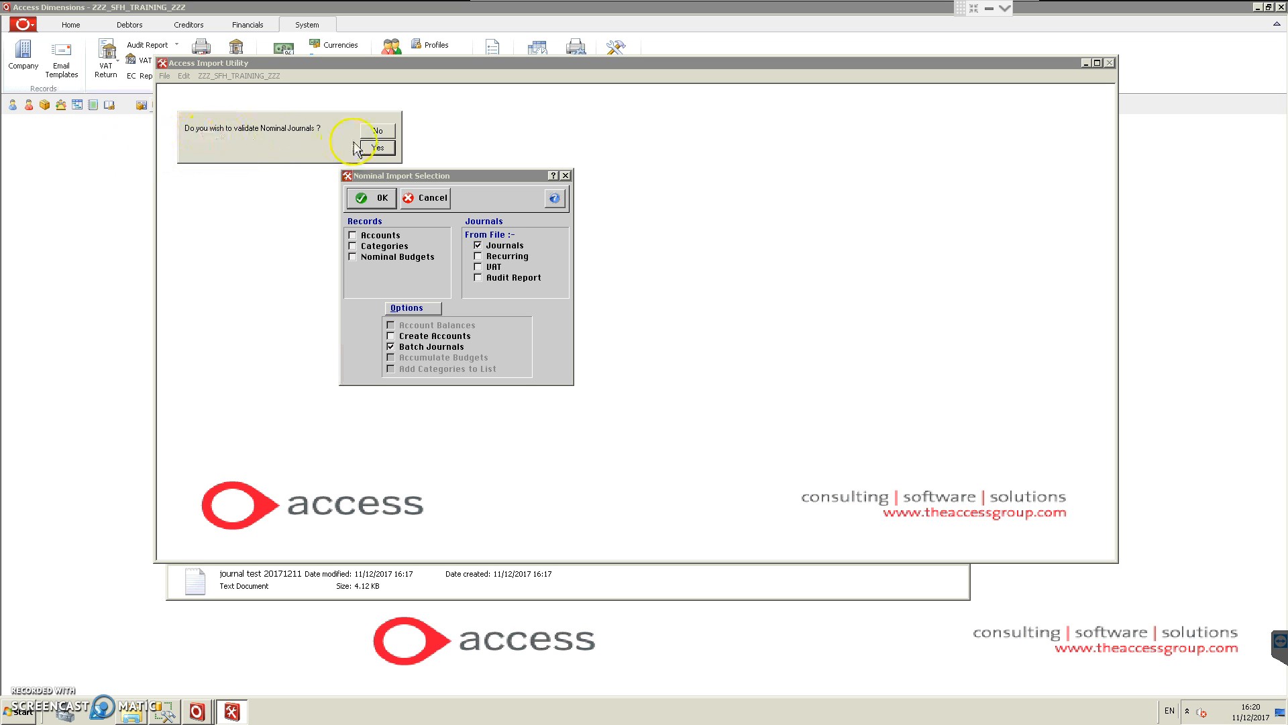
click(384, 132)
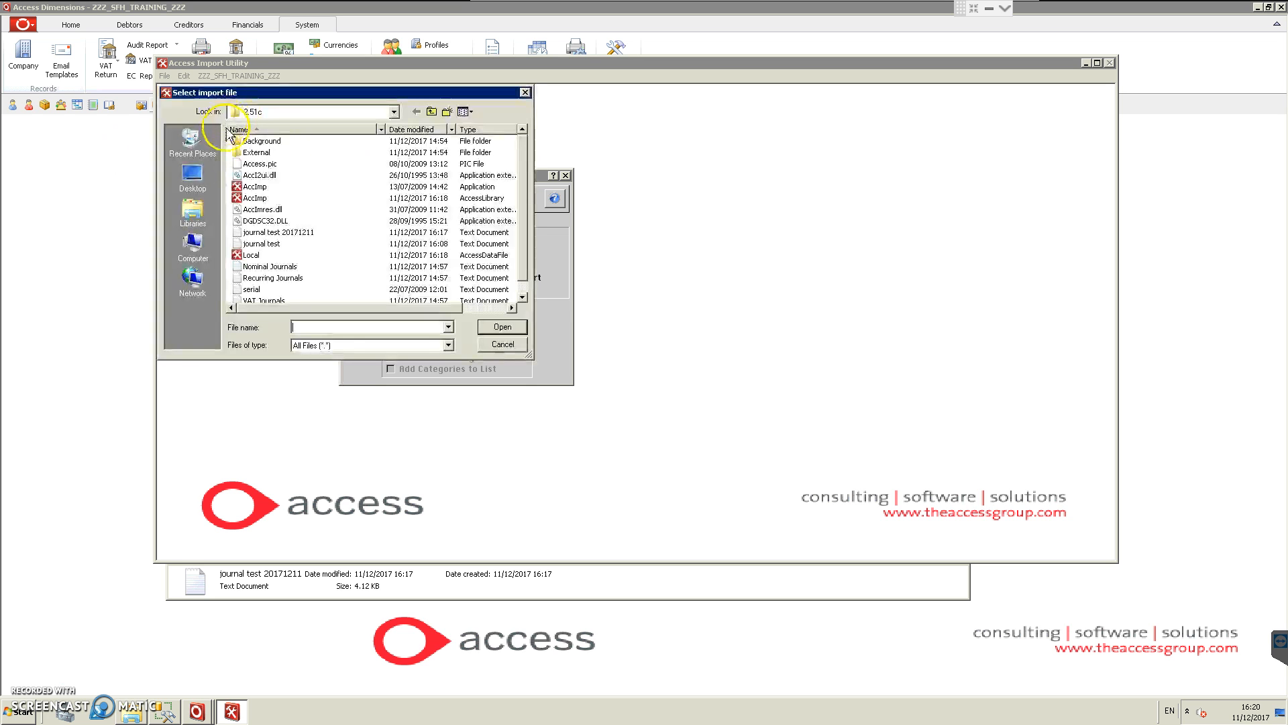
click(275, 232)
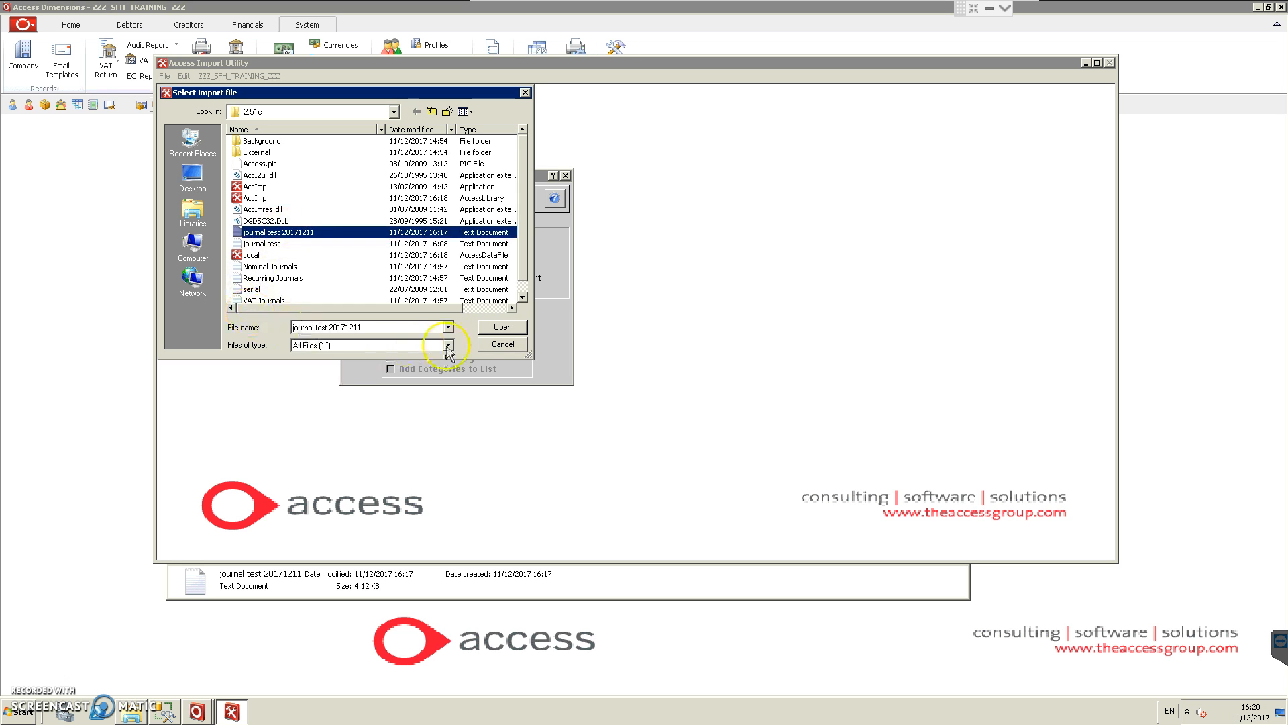
click(497, 331)
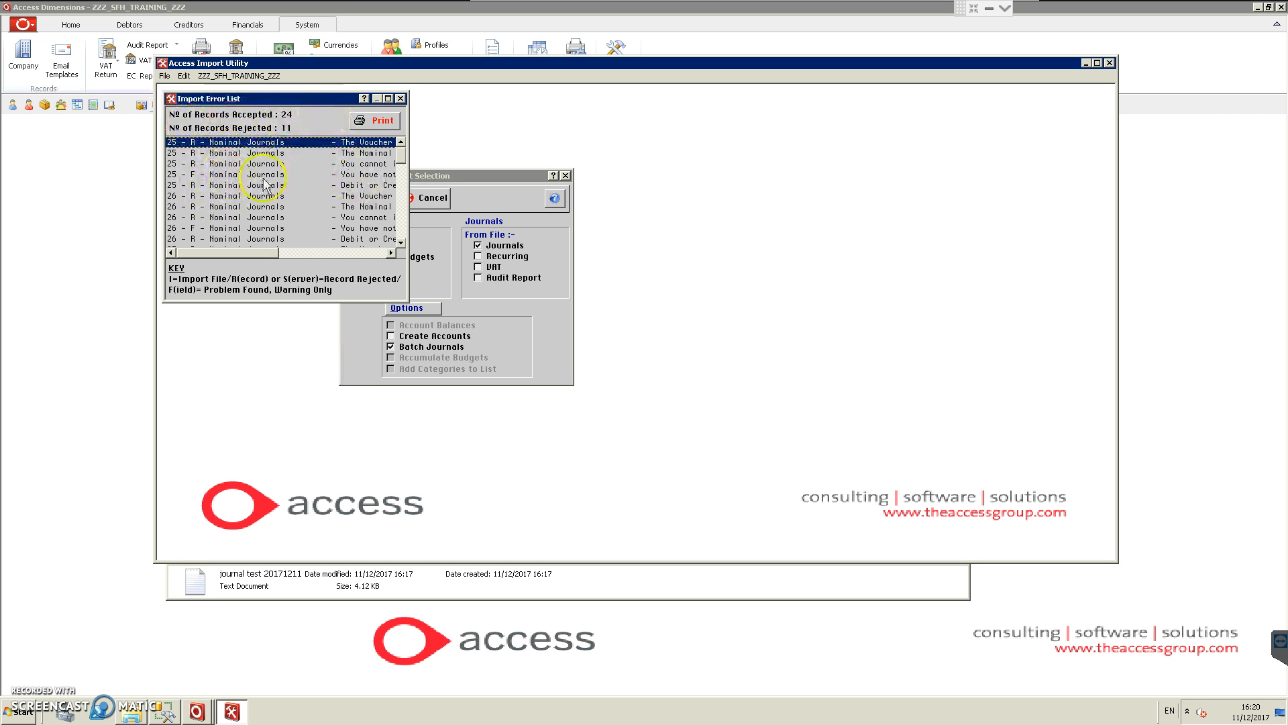
click(401, 99)
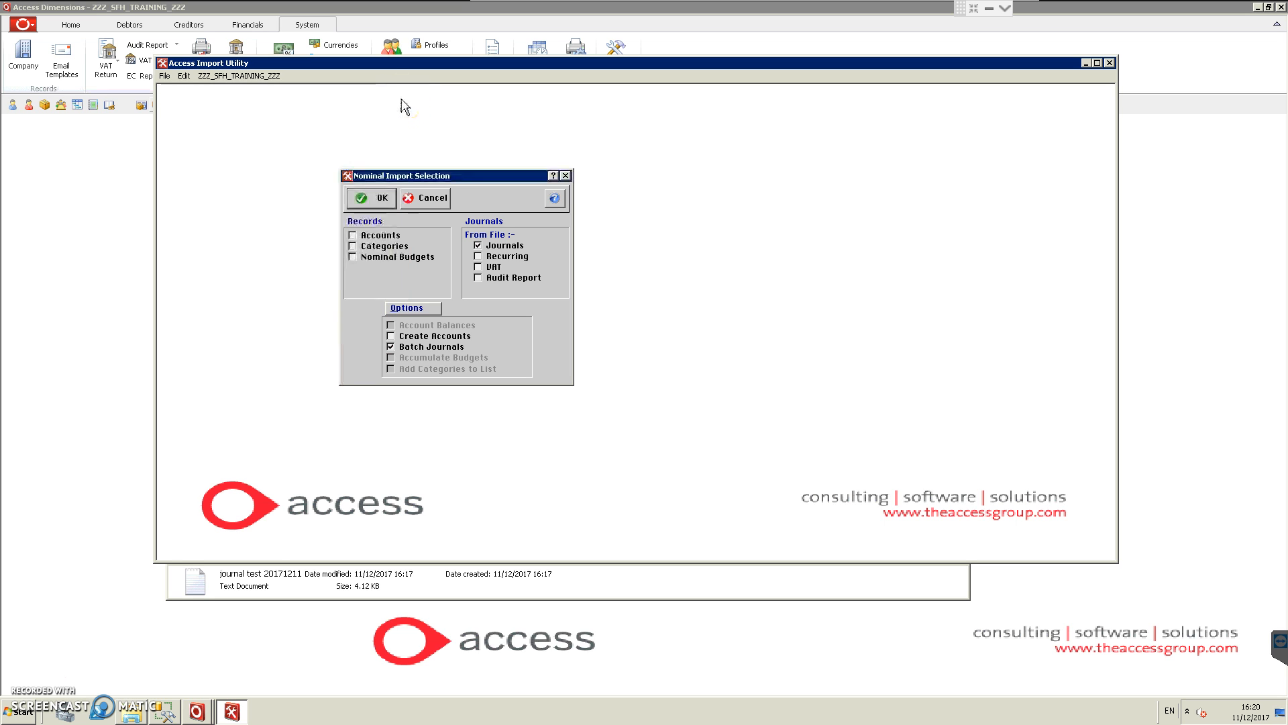
Step: Switch to the Access Dimensions window for ZZZ_SFH_TRAINING_ZZZ and display its Financials functions
click(198, 712)
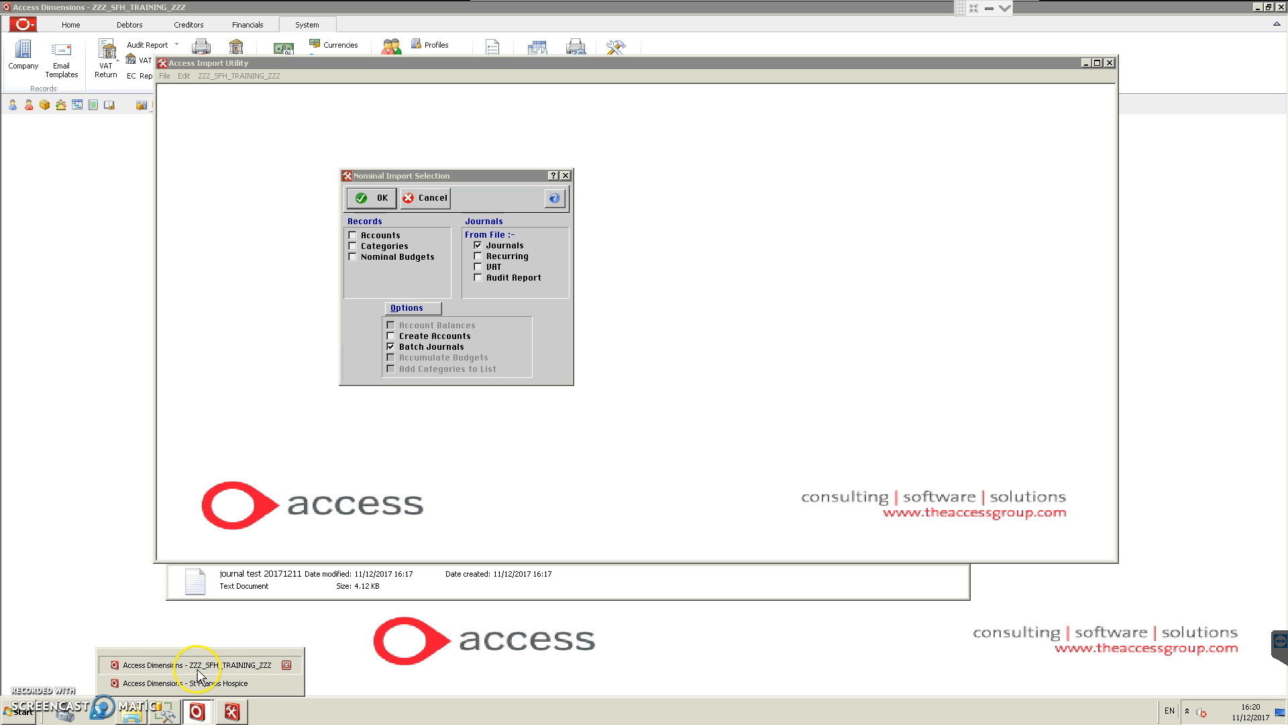
click(197, 667)
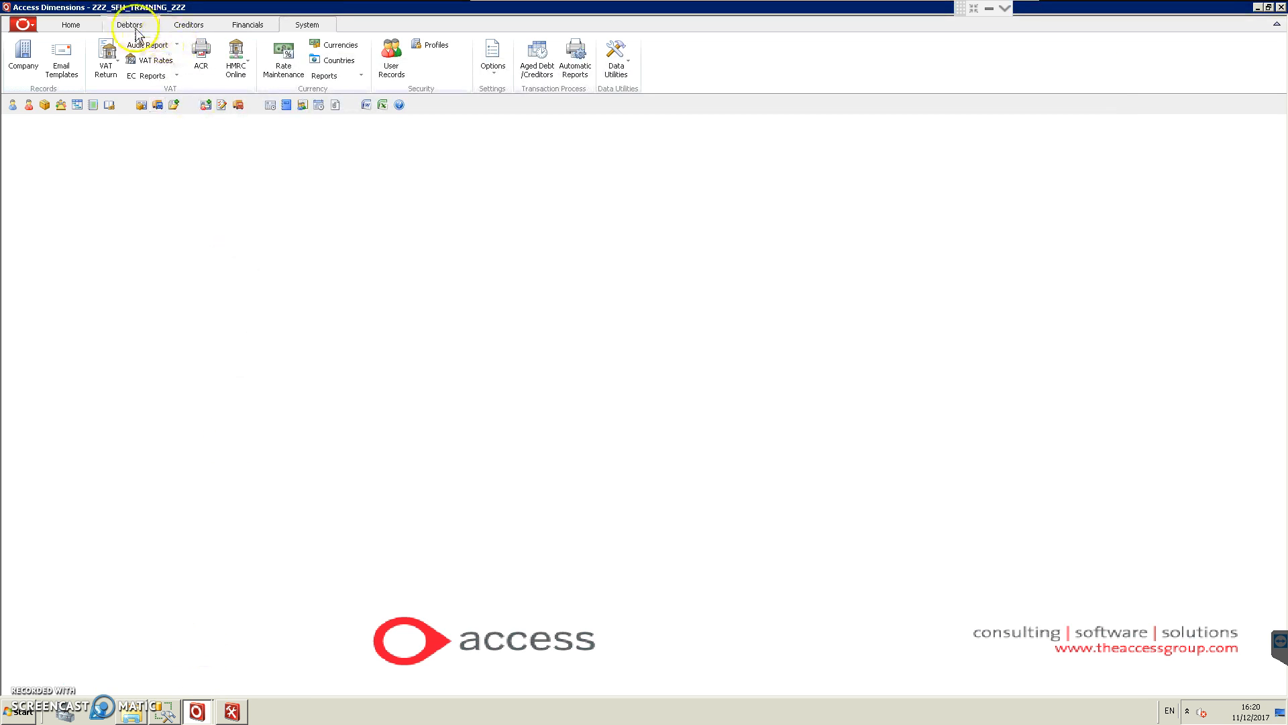
click(248, 26)
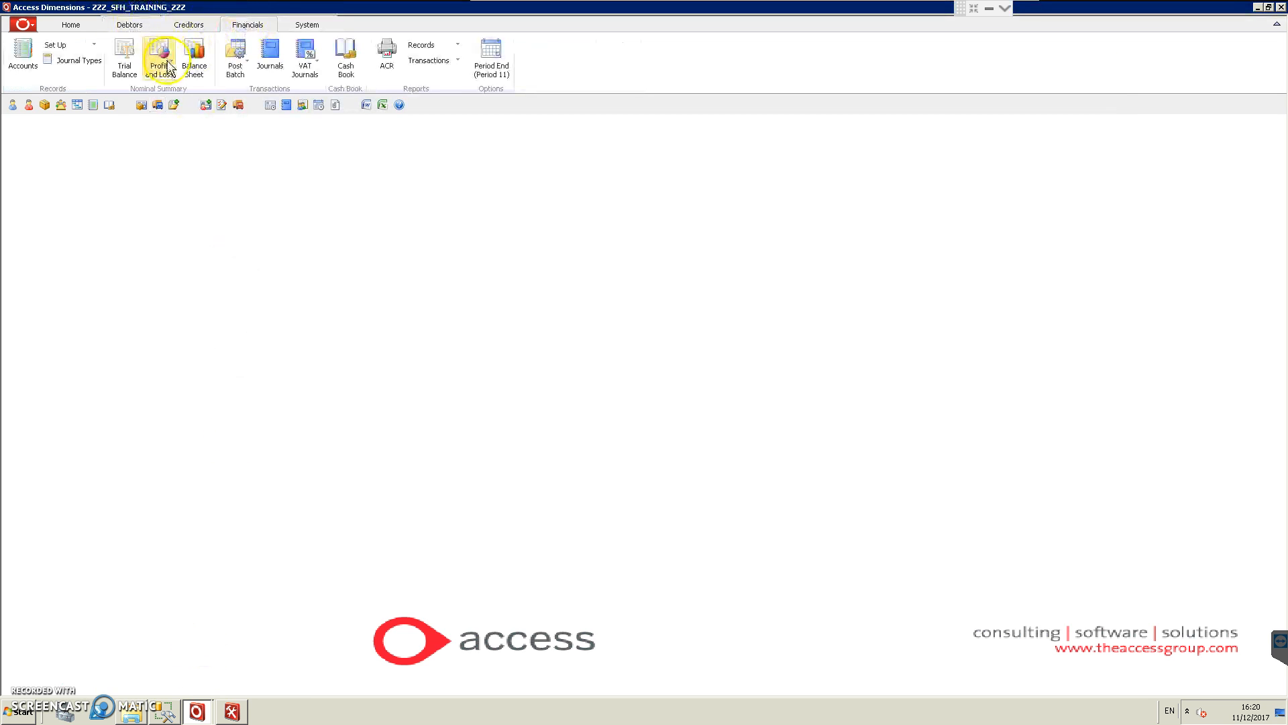
click(272, 59)
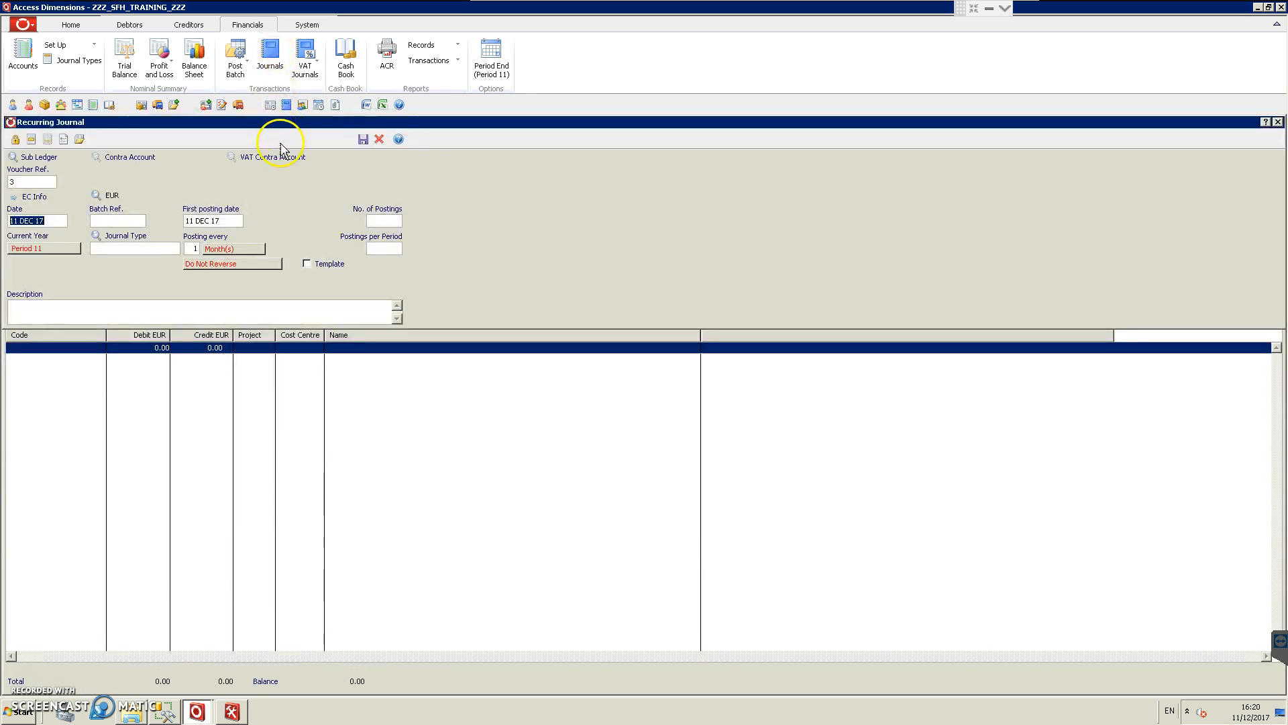
click(1277, 123)
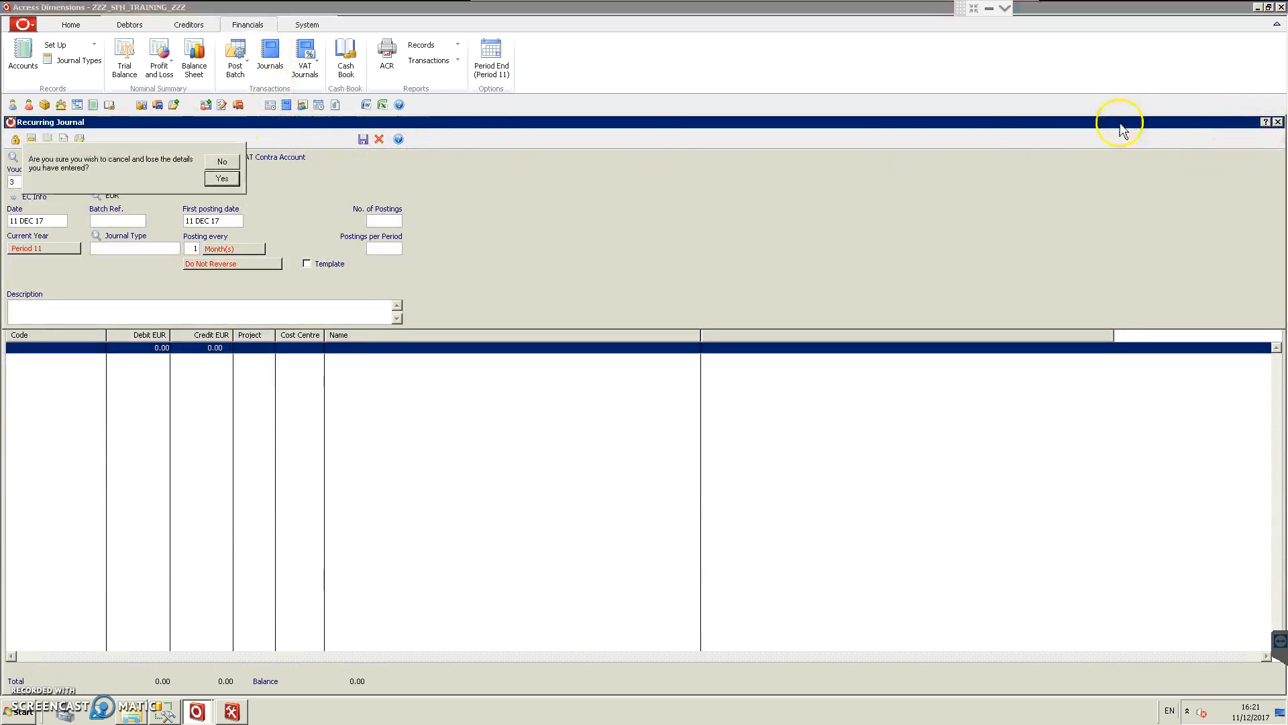
click(221, 180)
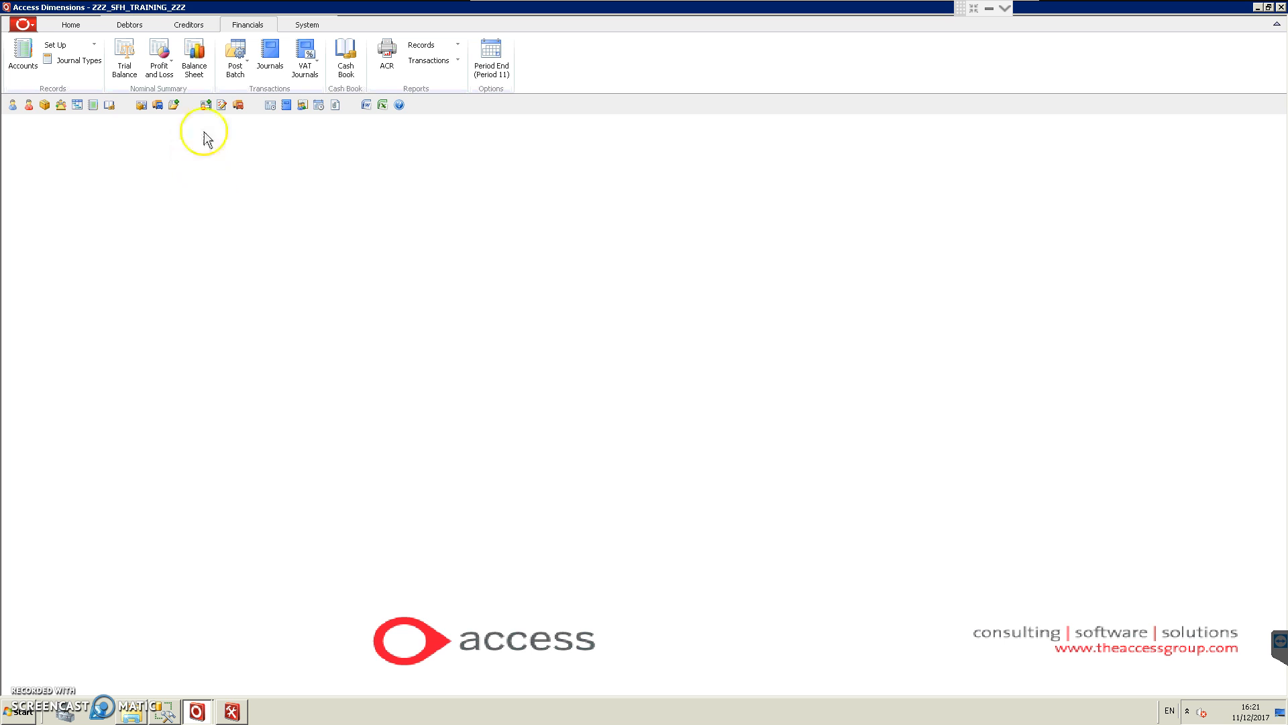
Step: Open Post Batch for journals and list the batched journals with the period range set to All Years
click(235, 72)
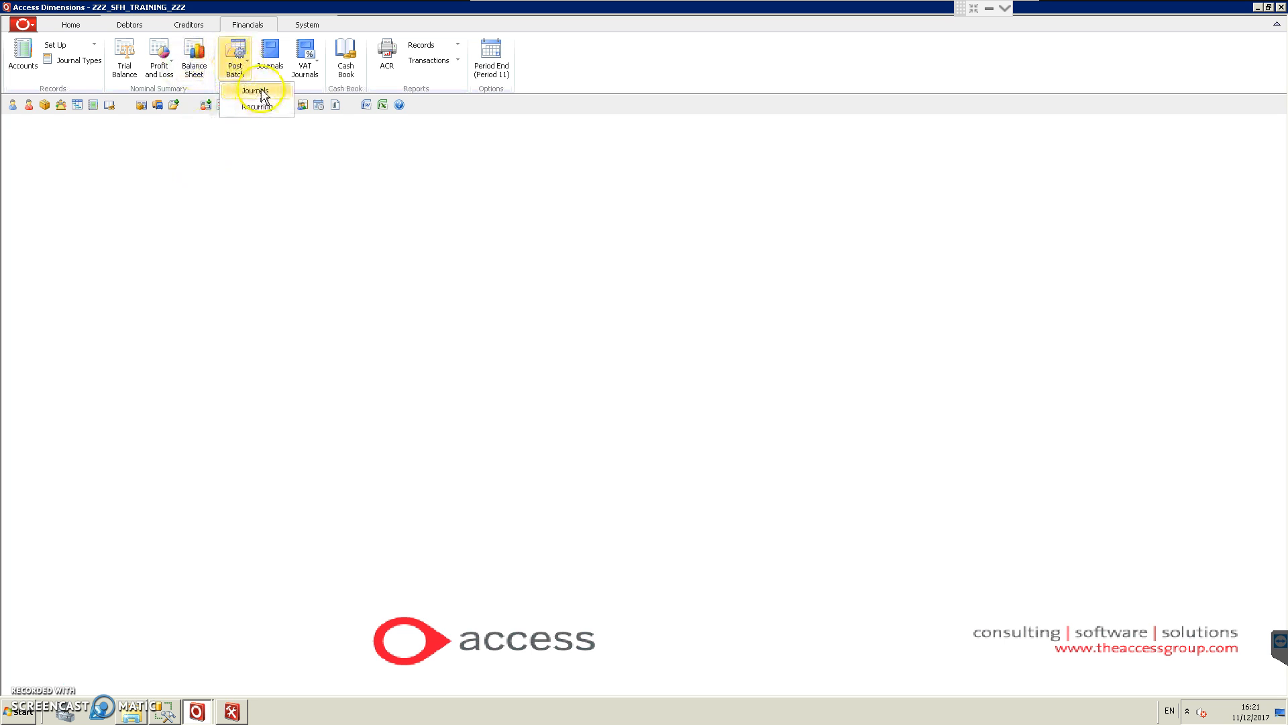
click(253, 98)
click(603, 283)
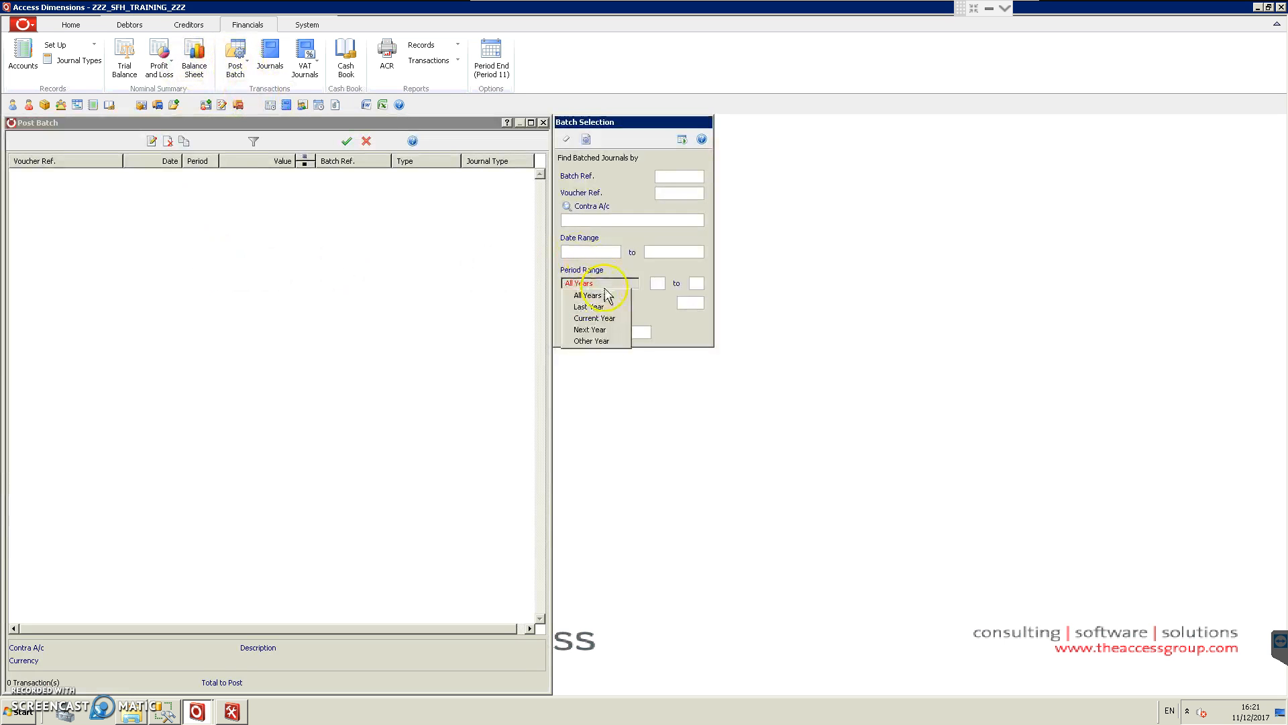
click(610, 293)
click(683, 139)
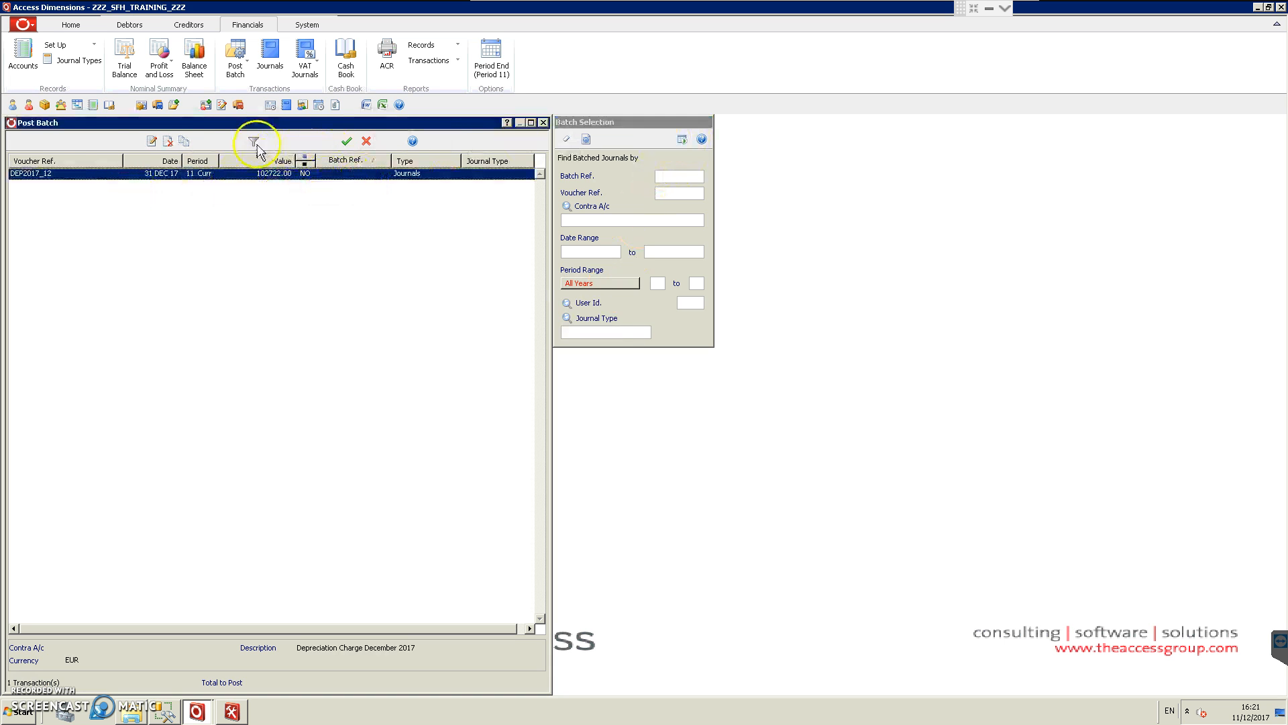
Step: Open the batched journal DEP2017_12 and inspect the details of its Dep'n Fit Out D.15 Phase 1, IPU Depreciation-Furniture and Depreciation Phase 1 lines
click(151, 141)
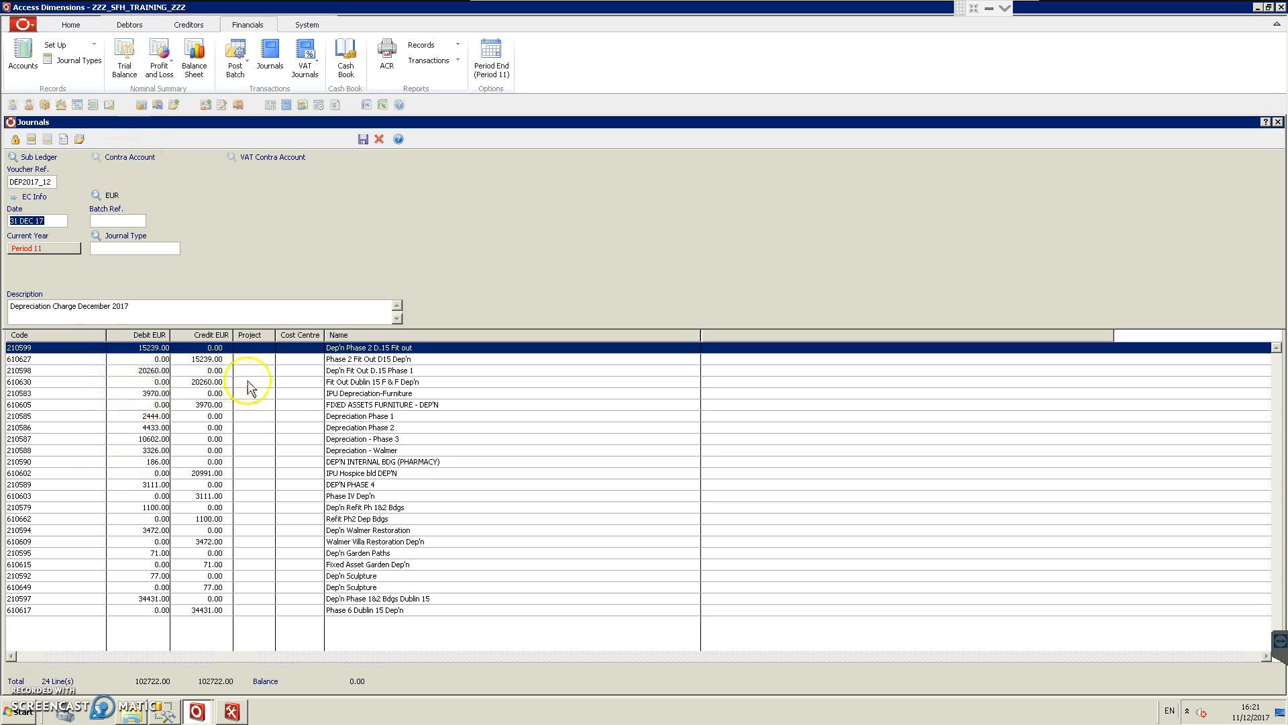
double_click(336, 370)
click(344, 395)
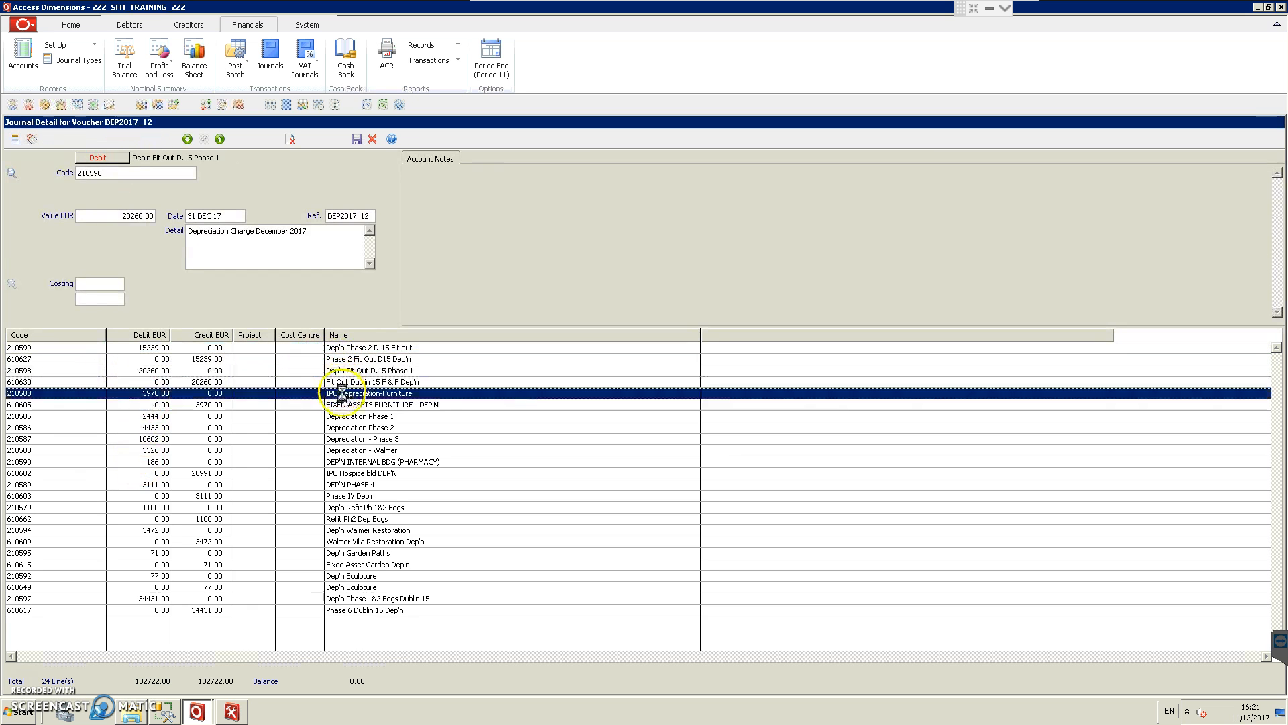
click(343, 417)
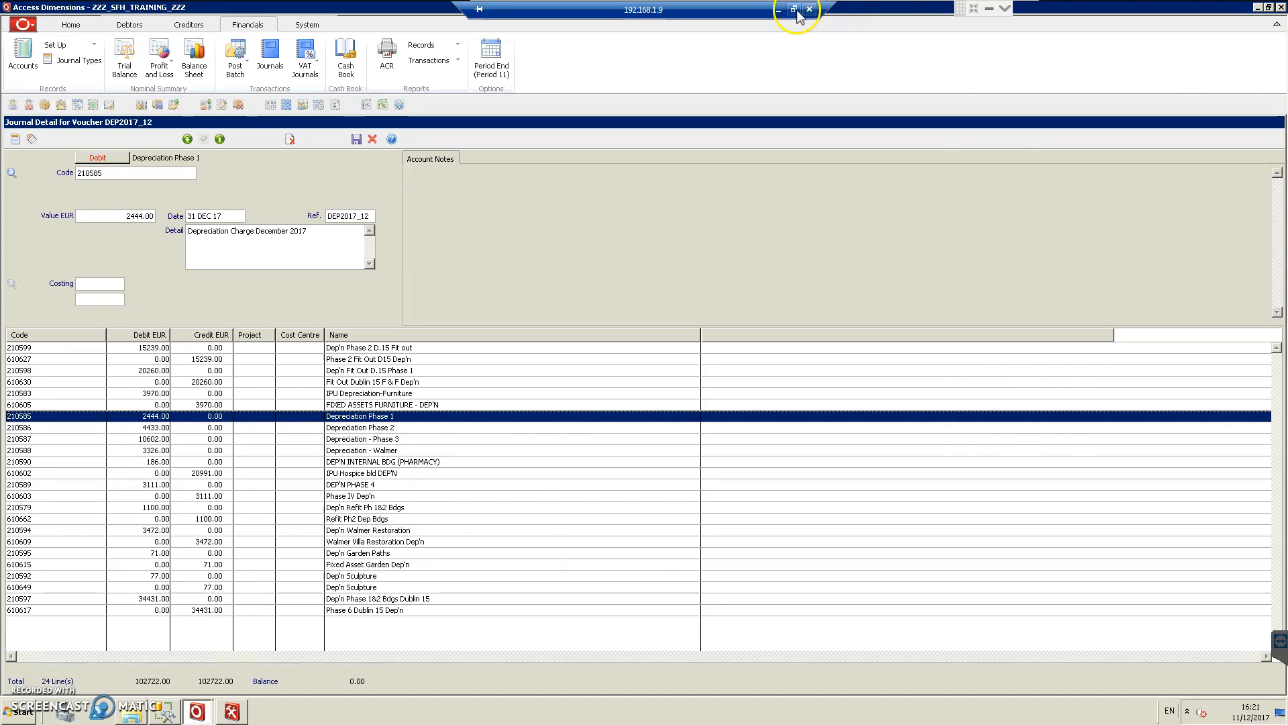
Step: Switch to the Before sheet in Excel and total the Debit and Credit columns over rows 9 to 32 in E33 and F33
click(783, 15)
click(261, 610)
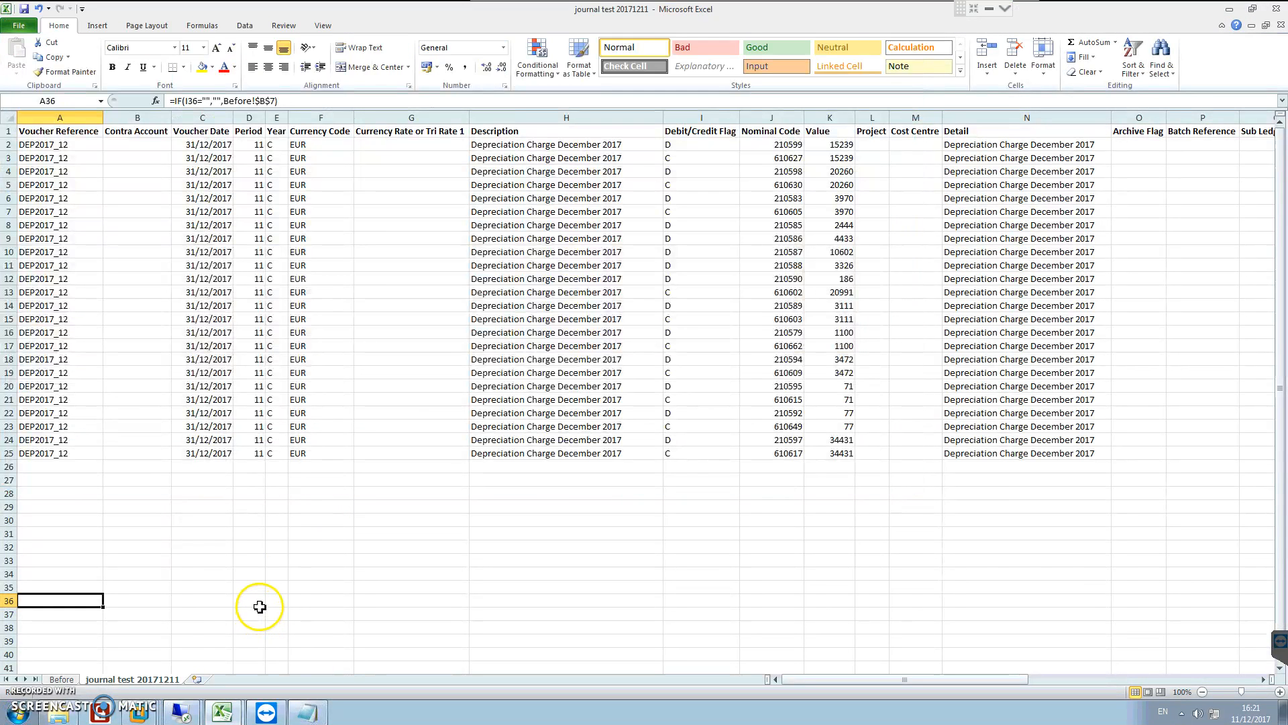
click(63, 679)
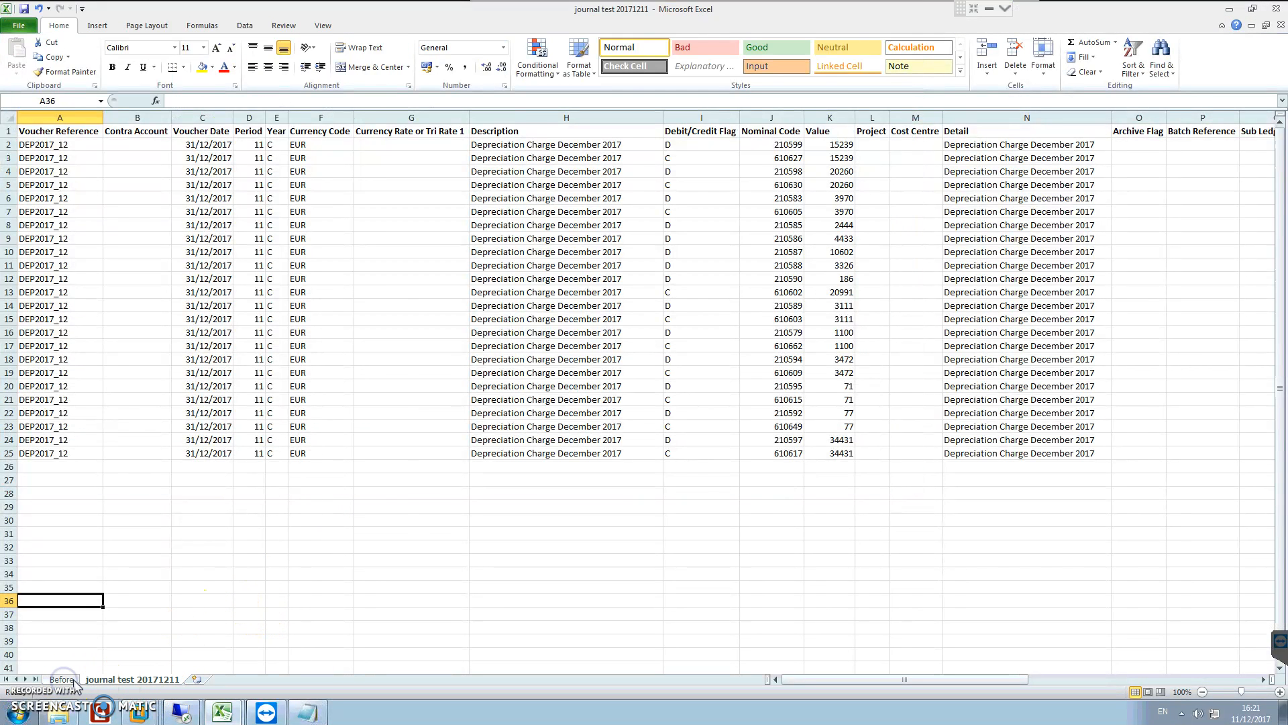
click(388, 556)
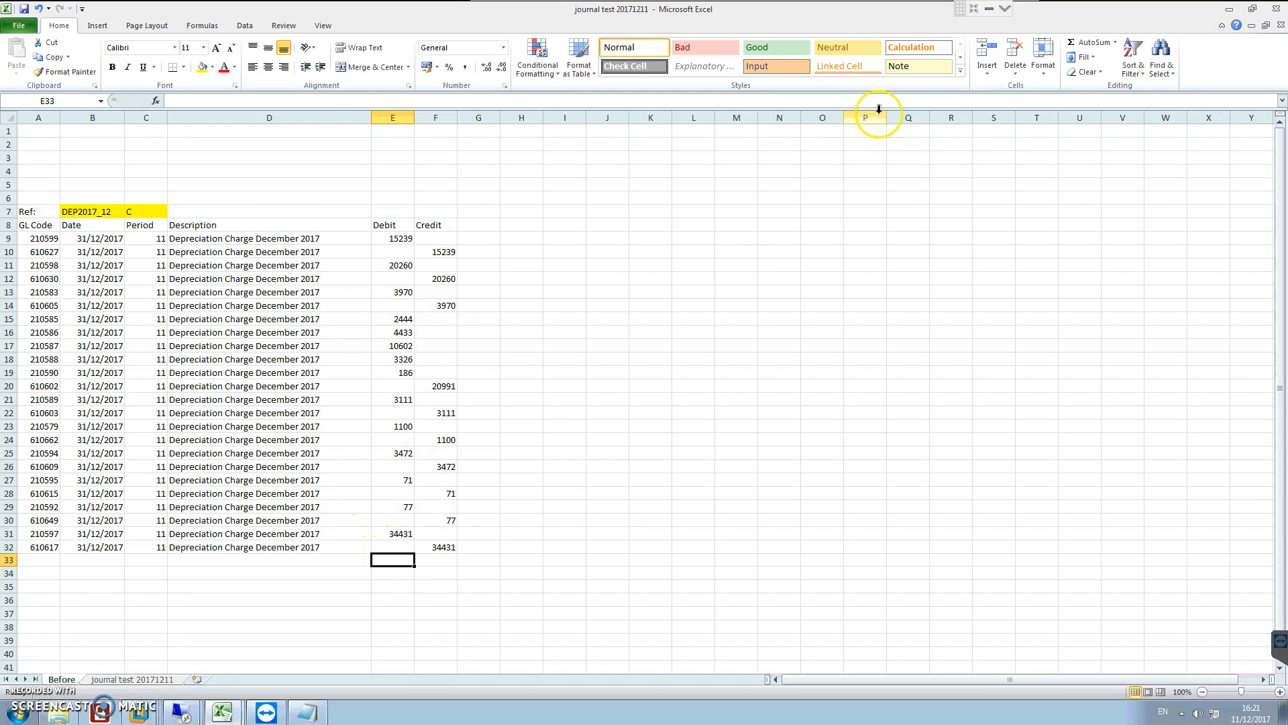
click(1086, 44)
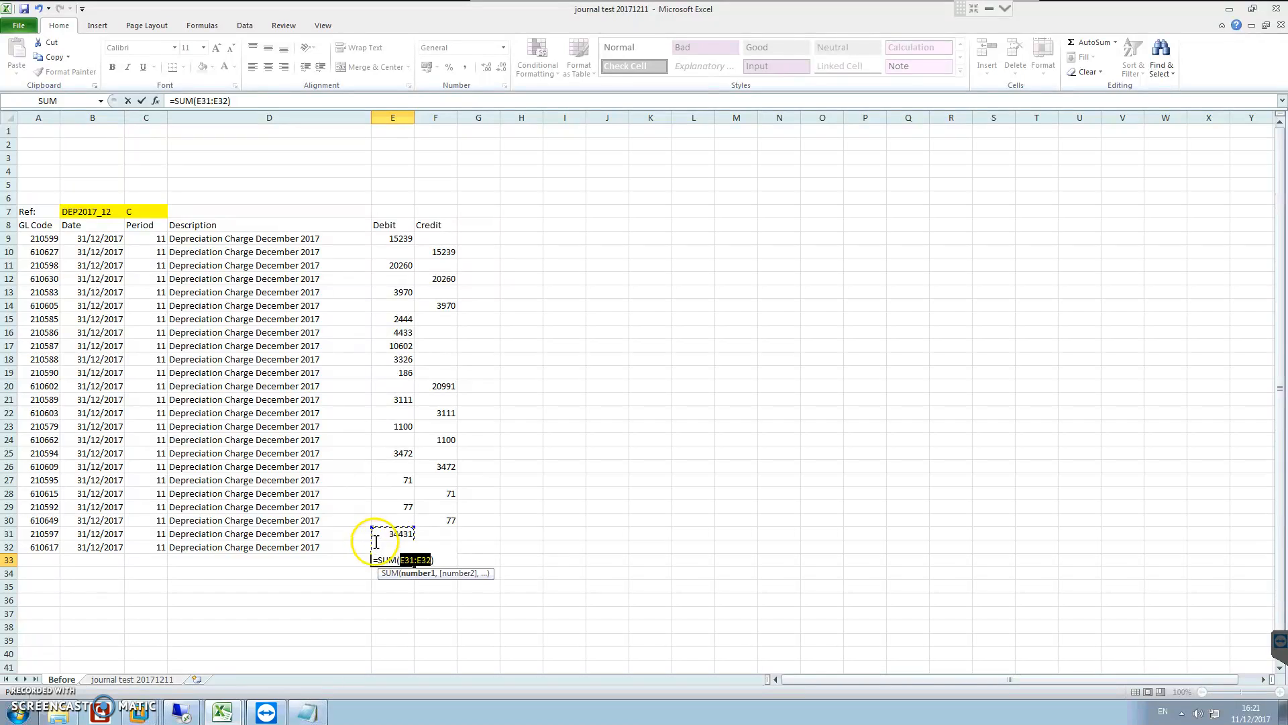
drag(399, 237, 376, 544)
key(Return)
click(397, 561)
drag(413, 566, 435, 566)
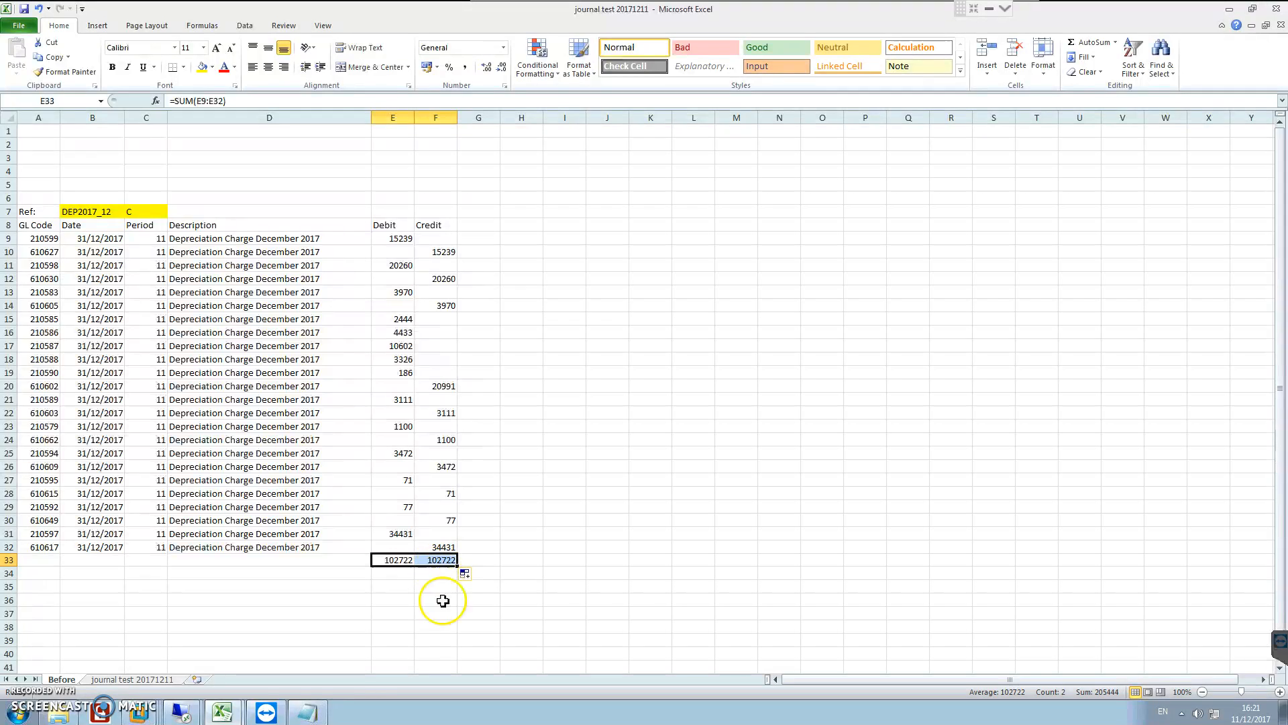
Step: Return to the remote session and show the DEP2017_12 journal detail full screen to compare its totals with the Excel sums
click(181, 712)
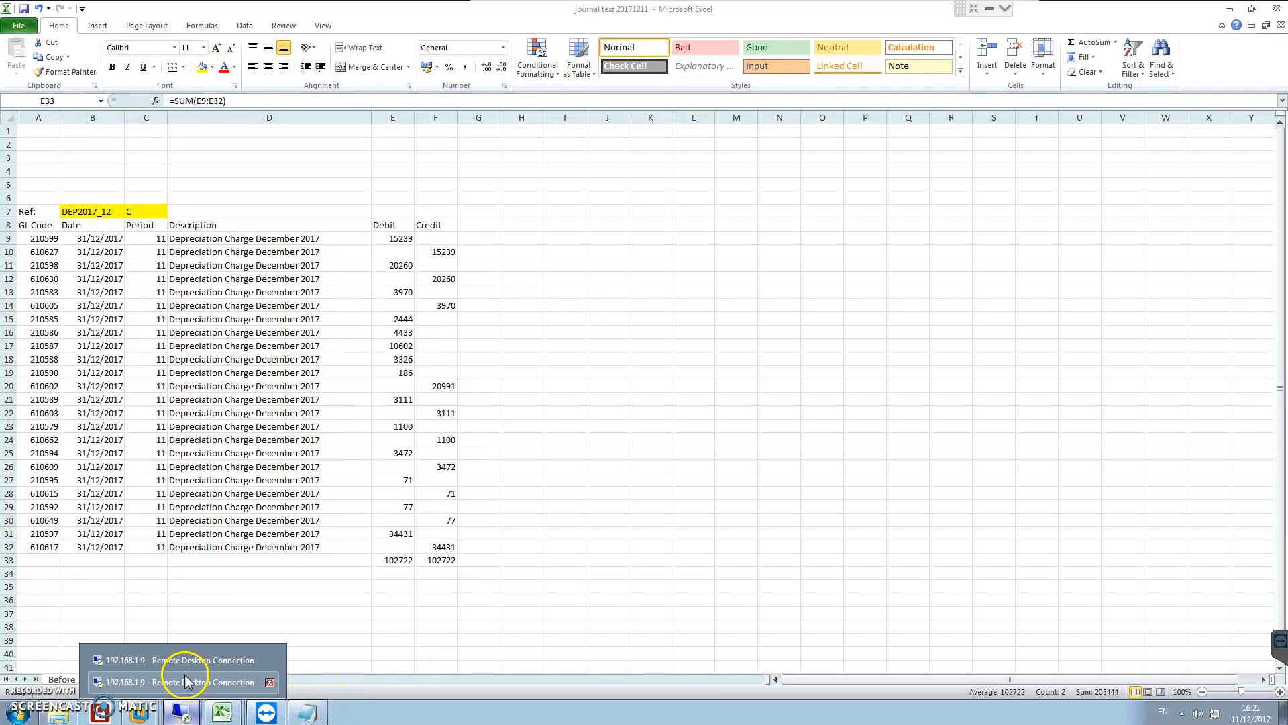
click(190, 681)
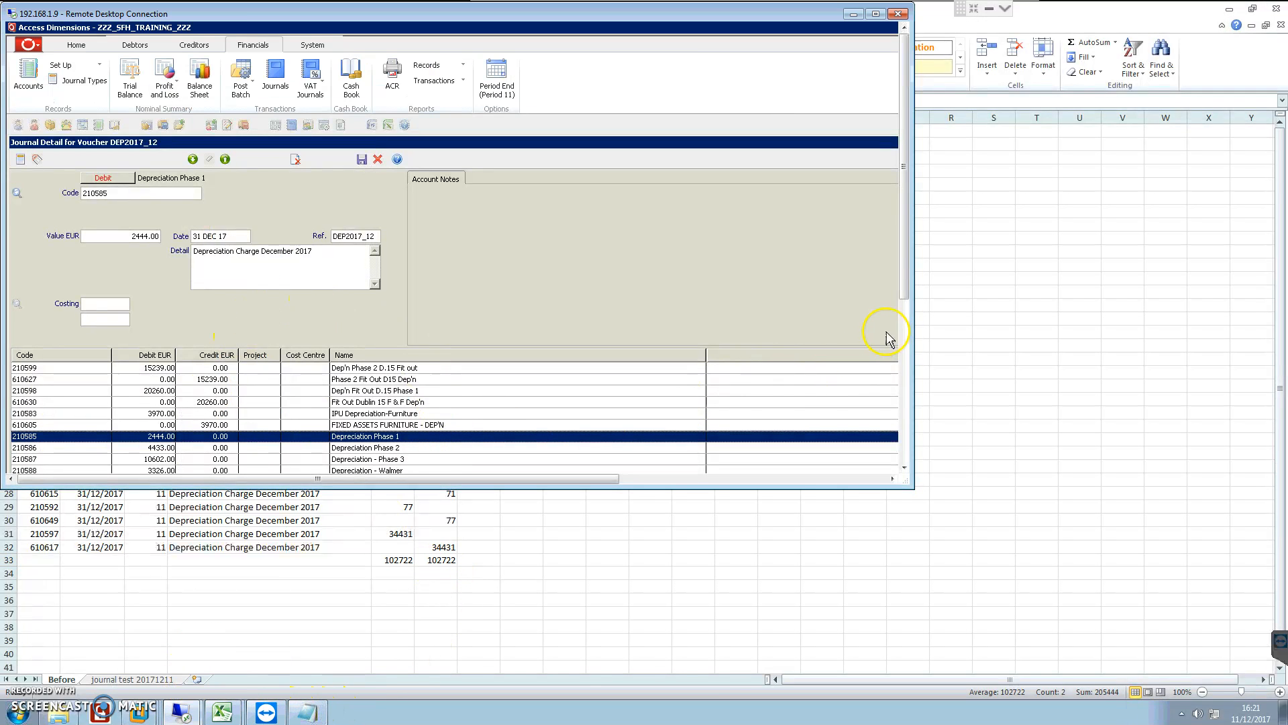
click(904, 346)
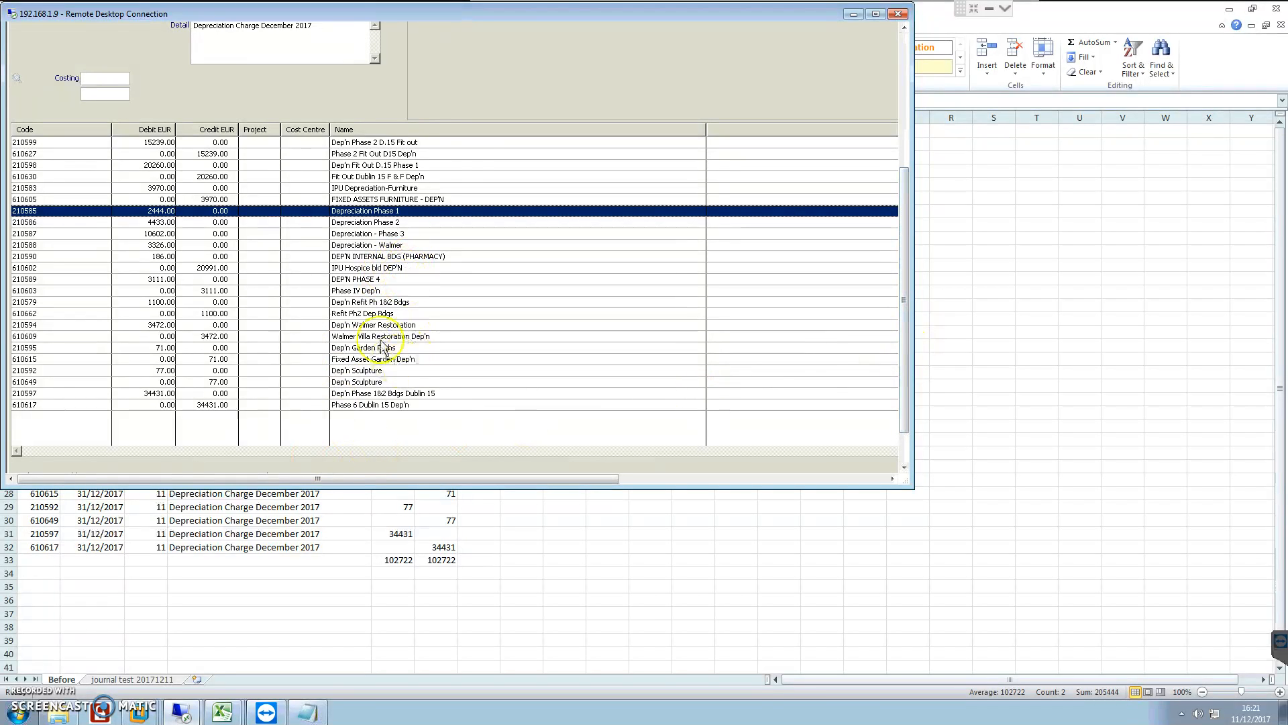
double_click(575, 16)
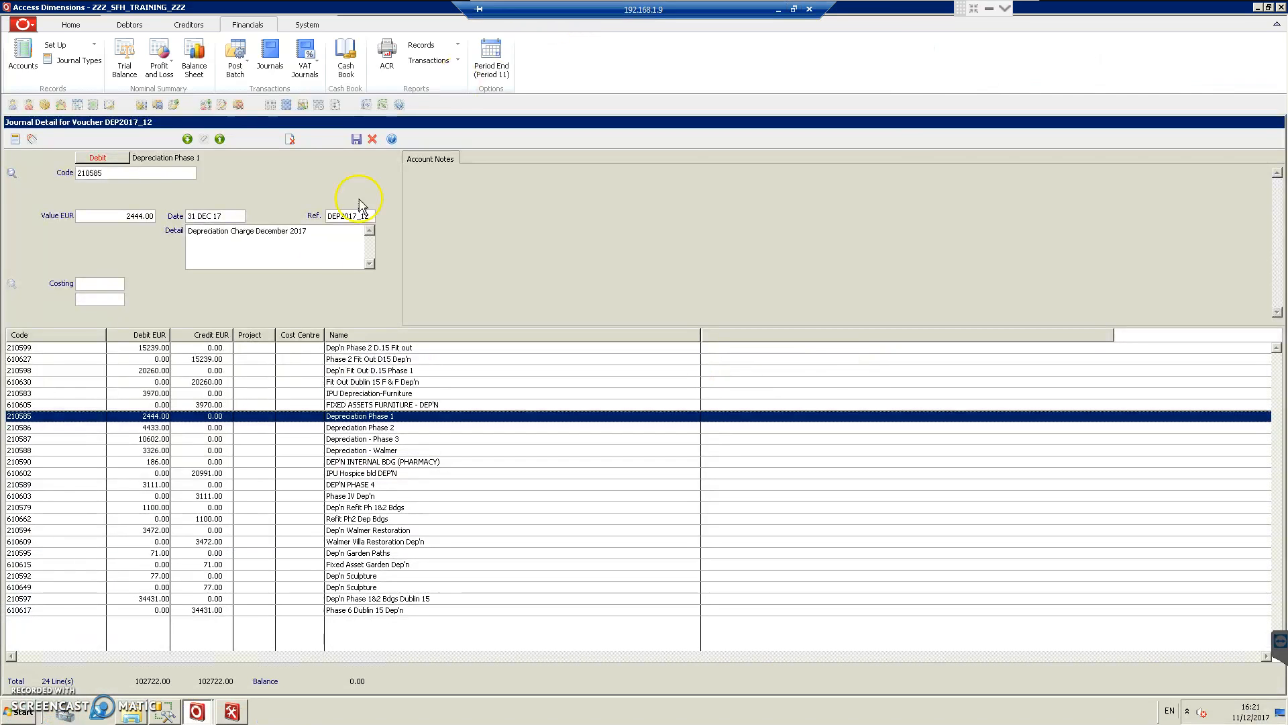